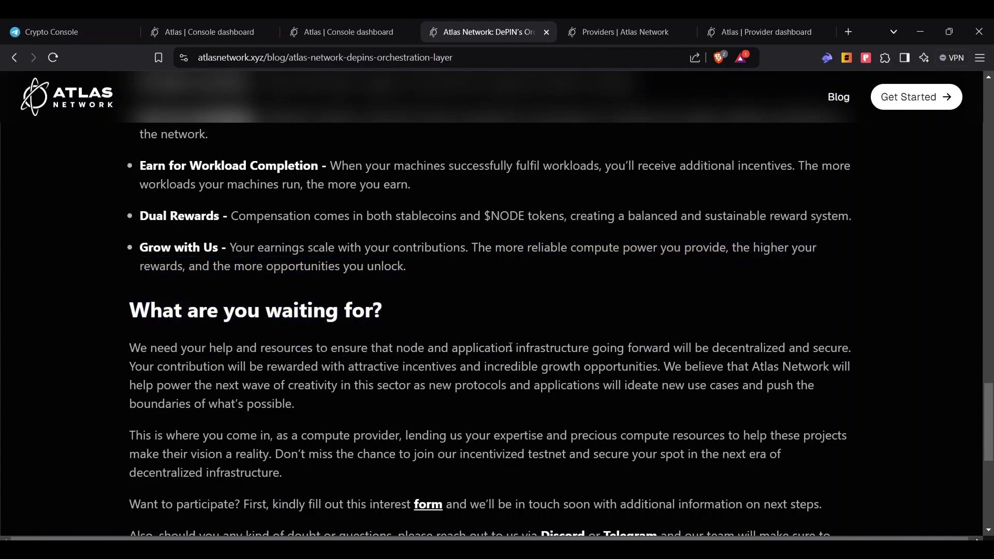
Read the Atlas Network blog post, covering provider onboarding, rewards for compute providers and the participation details
{"action": "scroll", "coordinate": [500, 255], "scroll_direction": "down", "scroll_amount": 4}
{"action": "scroll", "coordinate": [505, 299], "scroll_direction": "up", "scroll_amount": 10}
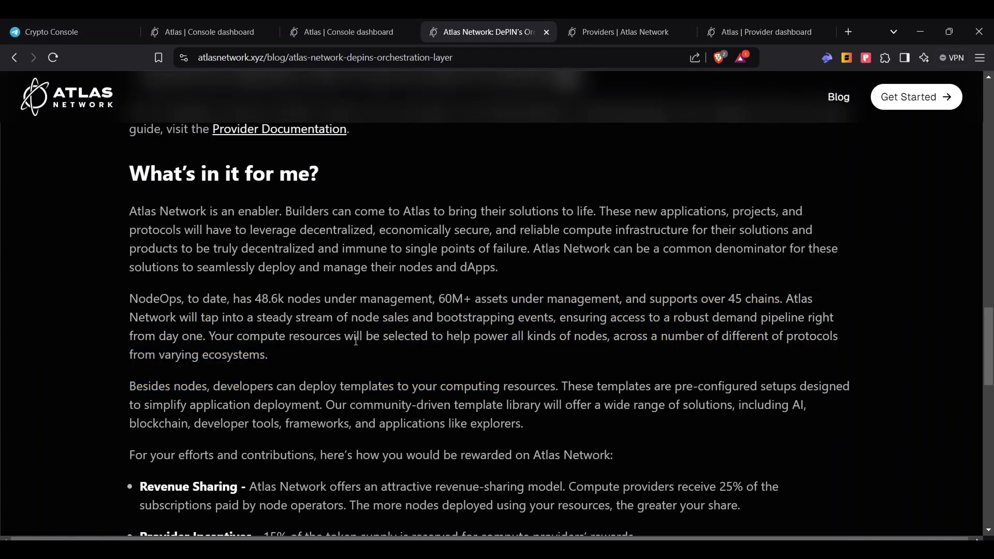
{"action": "scroll", "coordinate": [504, 343], "scroll_direction": "up", "scroll_amount": 10}
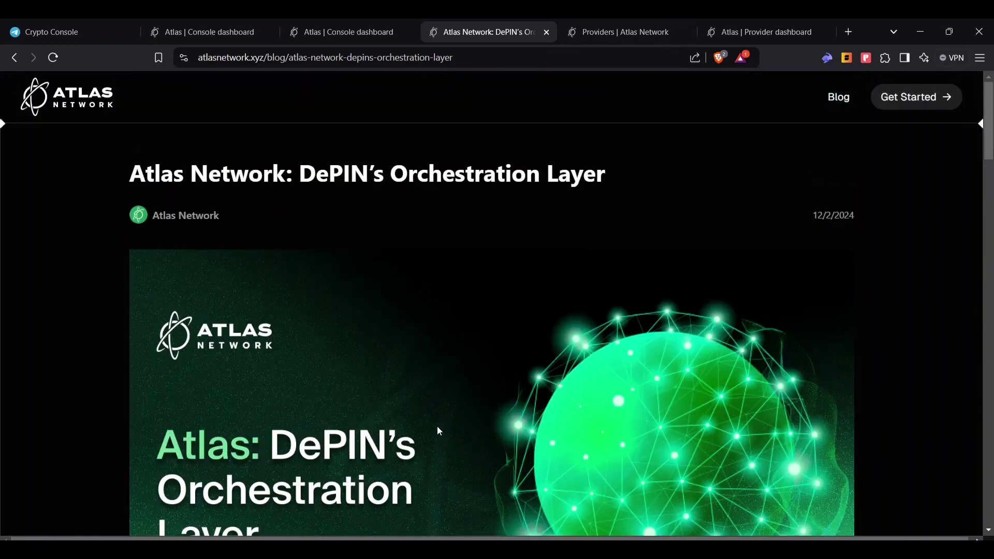
{"action": "scroll", "coordinate": [437, 425], "scroll_direction": "down", "scroll_amount": 15}
{"action": "left_click_drag", "start_coordinate": [613, 296], "coordinate": [622, 297]}
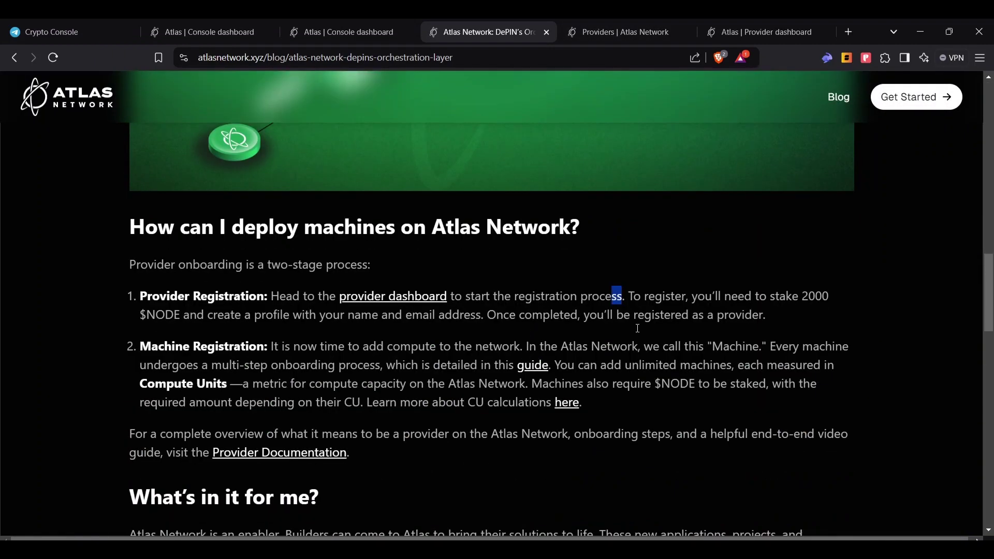
{"action": "scroll", "coordinate": [638, 329], "scroll_direction": "up", "scroll_amount": 10}
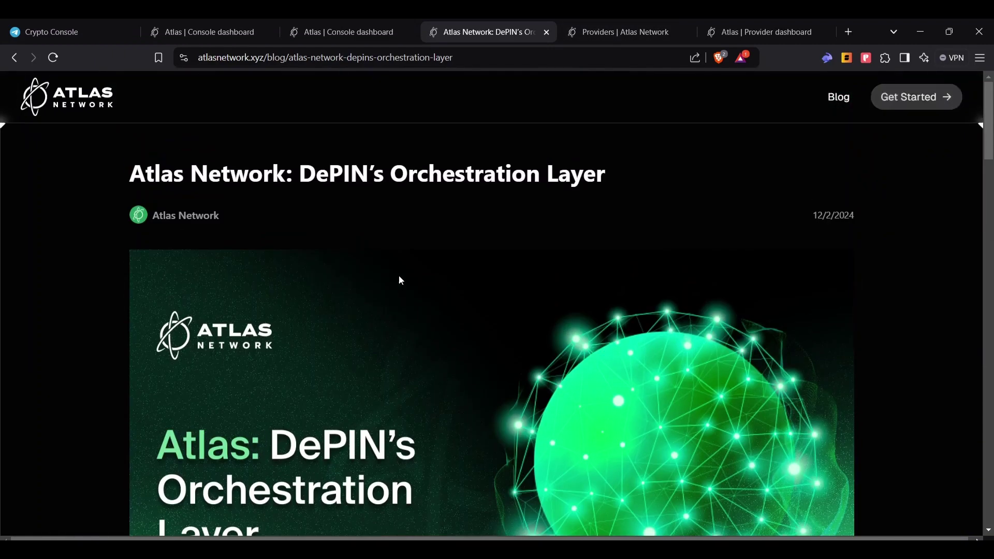
{"action": "left_click_drag", "start_coordinate": [373, 174], "coordinate": [466, 173]}
{"action": "left_click", "coordinate": [466, 174]}
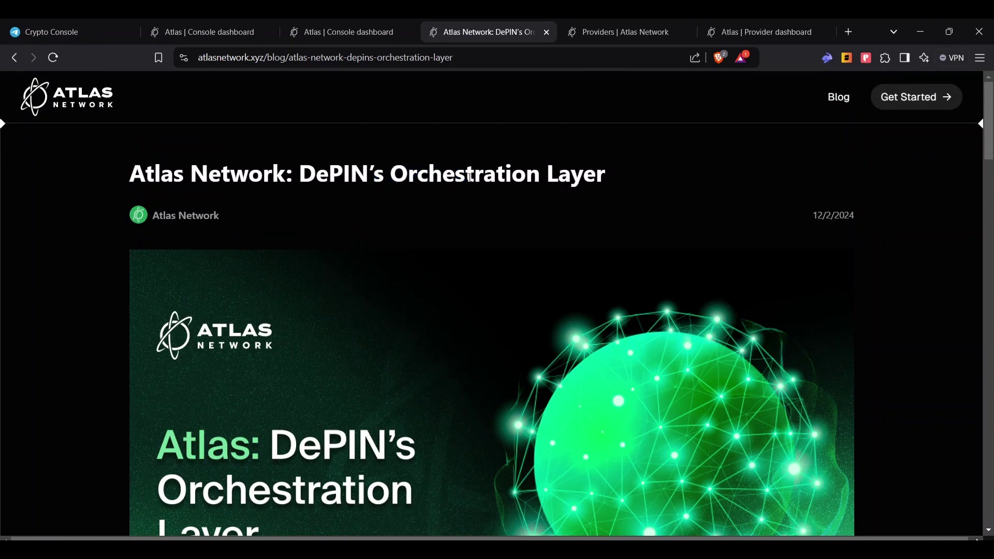
Switch to the Atlas provider dashboard and connect it to Rabby Wallet
{"action": "left_click", "coordinate": [725, 23]}
{"action": "left_click", "coordinate": [473, 334]}
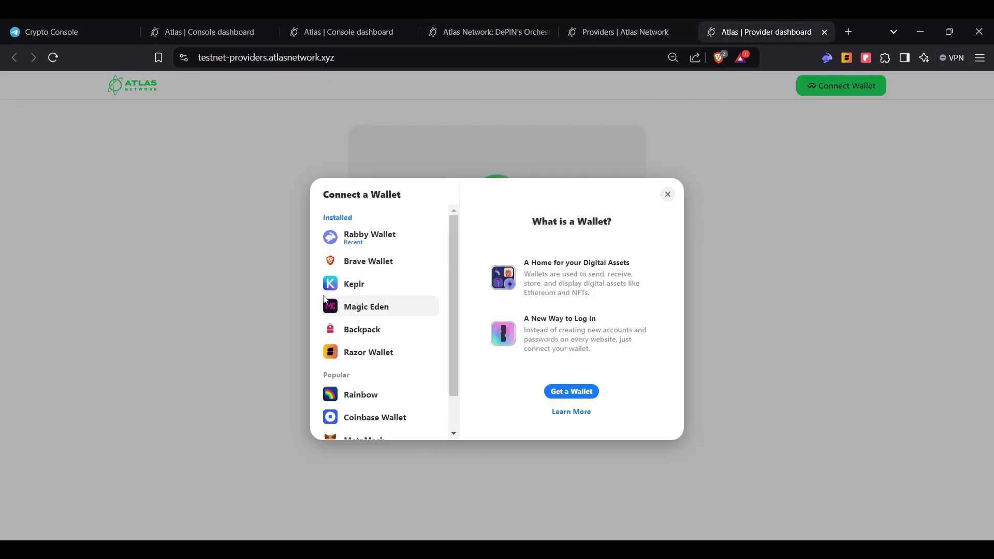
{"action": "left_click", "coordinate": [402, 240]}
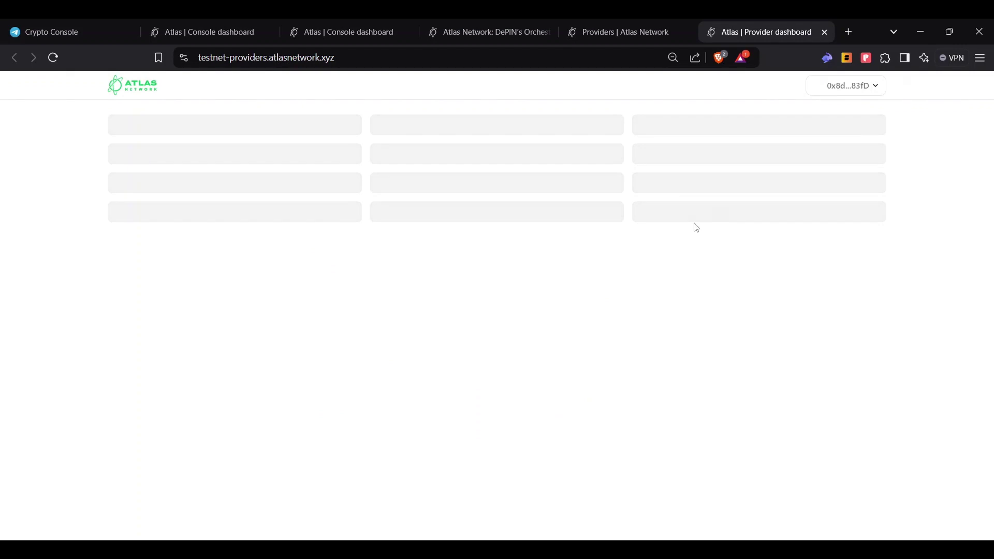
Check the connected wallet and read the NODE staking requirement for becoming a provider
{"action": "left_click", "coordinate": [829, 58]}
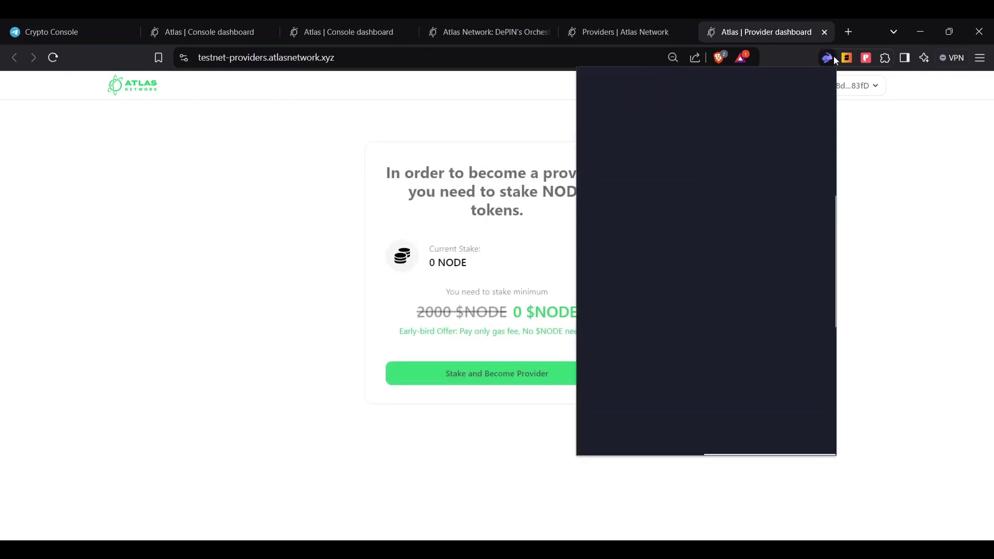
{"action": "left_click", "coordinate": [345, 449]}
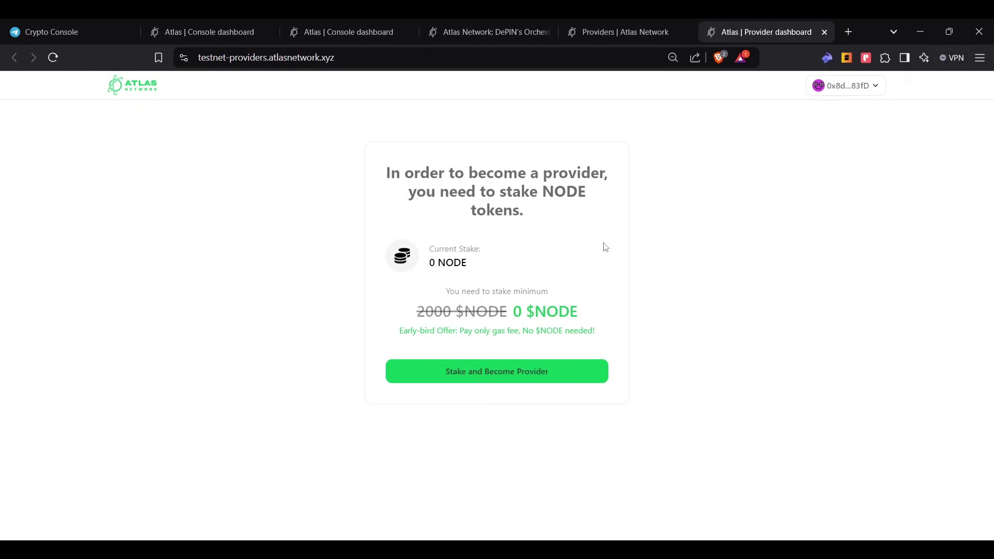
{"action": "left_click_drag", "start_coordinate": [538, 188], "coordinate": [527, 211]}
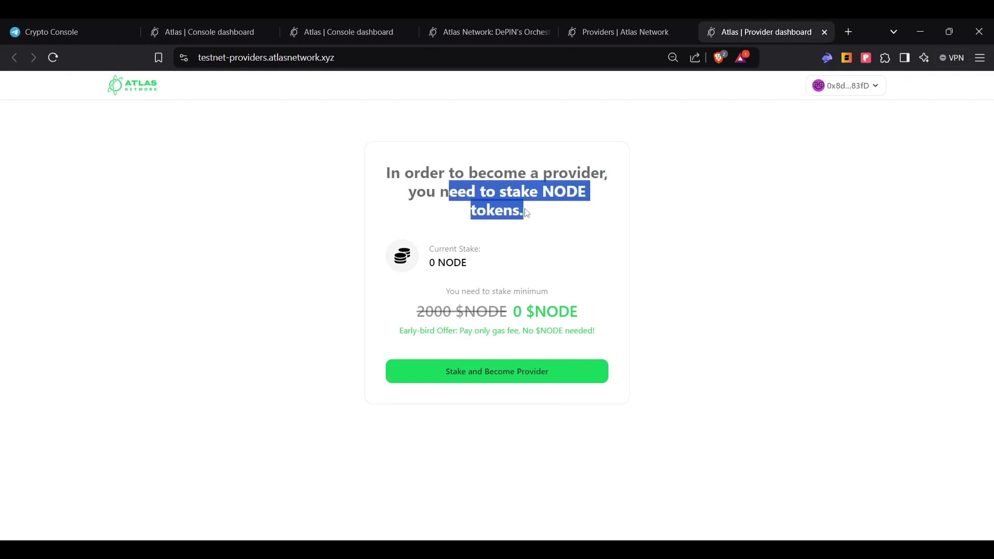
{"action": "left_click", "coordinate": [526, 211]}
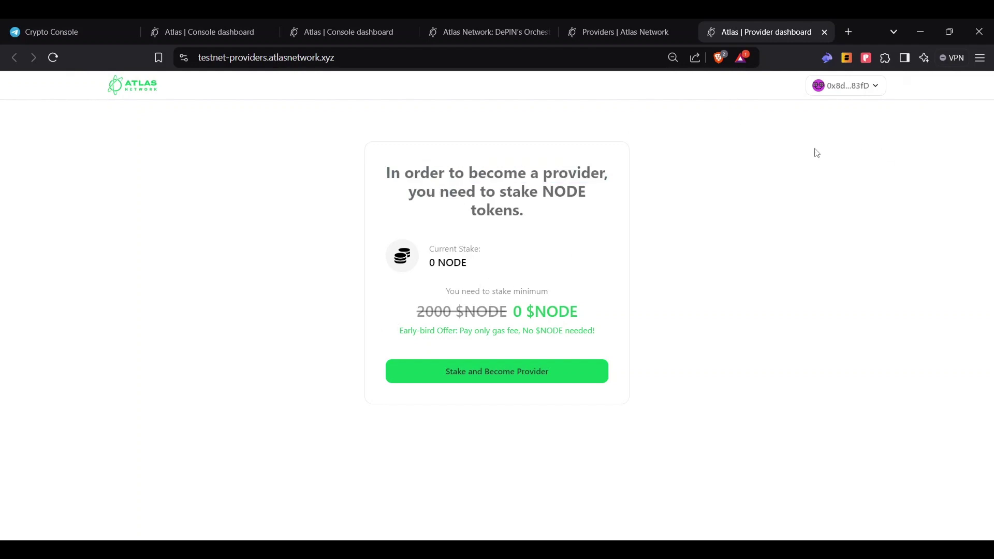
Switch the active Rabby Wallet address to the Meta account for the provider dashboard
{"action": "left_click", "coordinate": [827, 58]}
{"action": "left_click", "coordinate": [681, 96]}
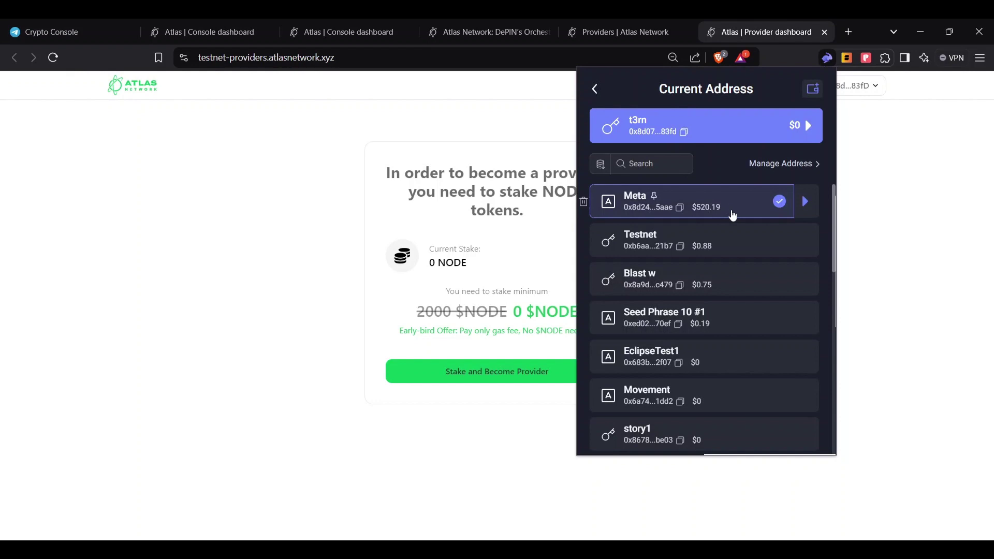
{"action": "left_click", "coordinate": [732, 210]}
{"action": "left_click", "coordinate": [96, 321]}
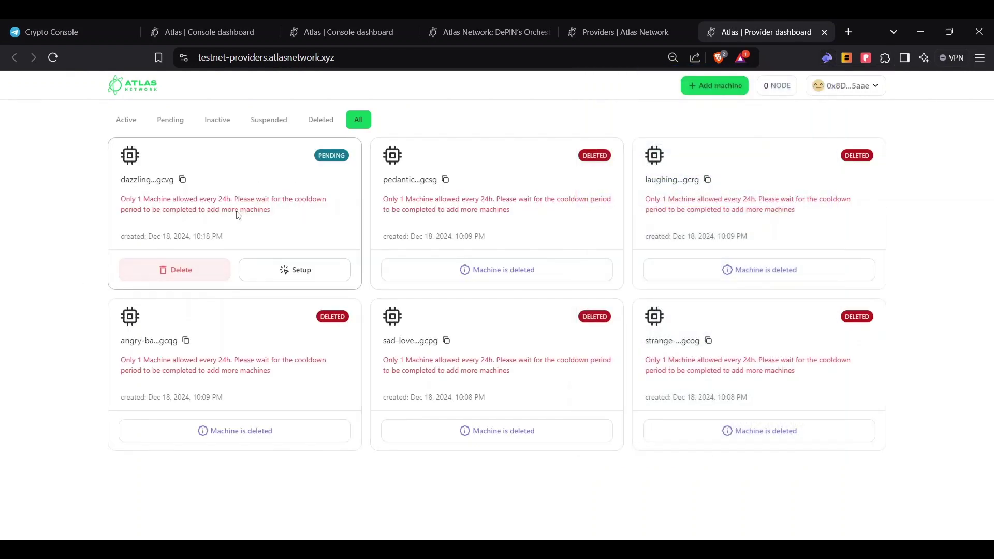
Look through the provider machines by status, including deleted, suspended, active and pending
{"action": "left_click", "coordinate": [321, 119]}
{"action": "left_click", "coordinate": [269, 120]}
{"action": "left_click", "coordinate": [171, 119]}
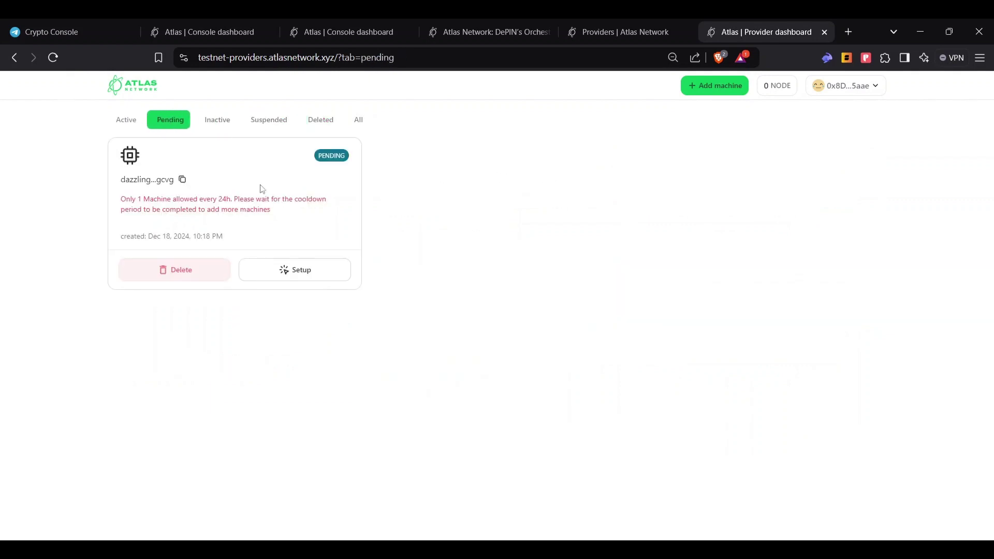
{"action": "left_click", "coordinate": [116, 124]}
{"action": "left_click", "coordinate": [154, 124]}
Switch to Telegram and open the Contabo VPS 2 deal link from the Crypto Console Links channel
{"action": "key", "text": "alt+Tab"}
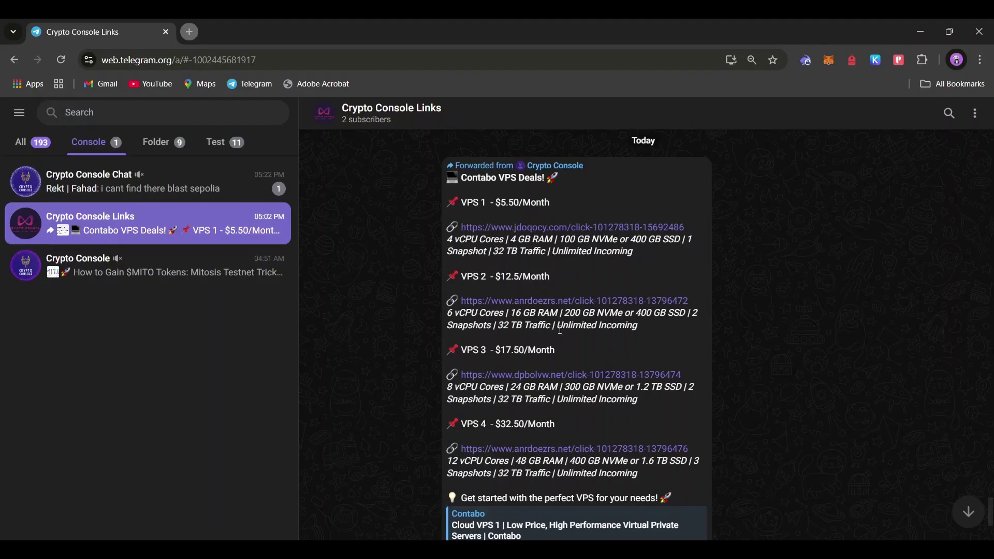
{"action": "left_click", "coordinate": [492, 306]}
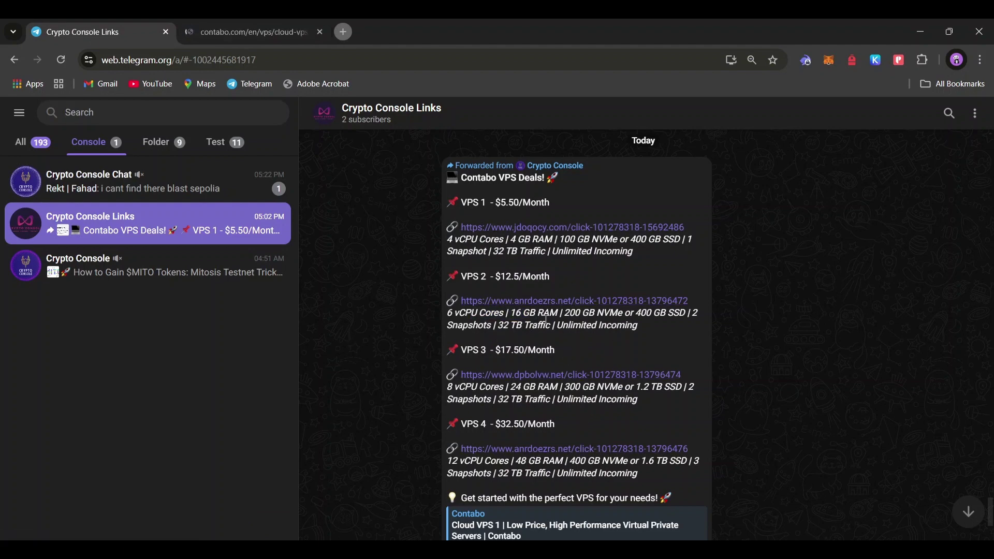
{"action": "left_click", "coordinate": [237, 23]}
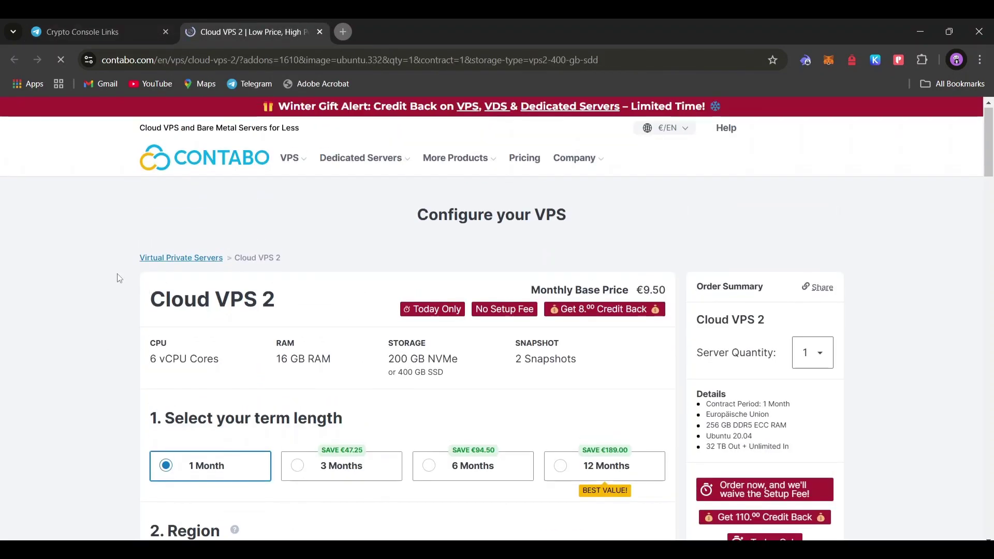
Review the Cloud VPS 2 specifications, term lengths, regions and their prices on the configuration page
{"action": "scroll", "coordinate": [258, 317], "scroll_direction": "down", "scroll_amount": 3}
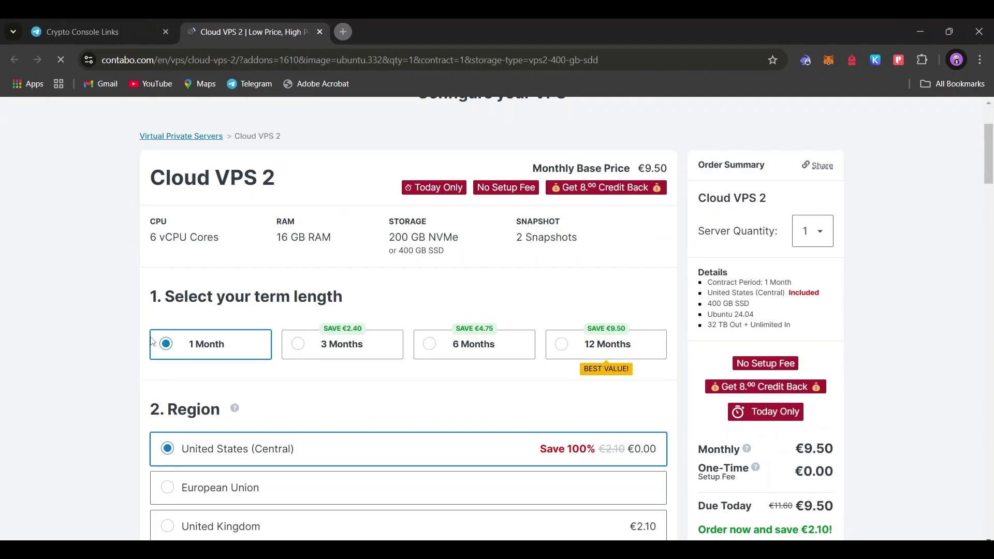
{"action": "scroll", "coordinate": [828, 362], "scroll_direction": "down", "scroll_amount": 1}
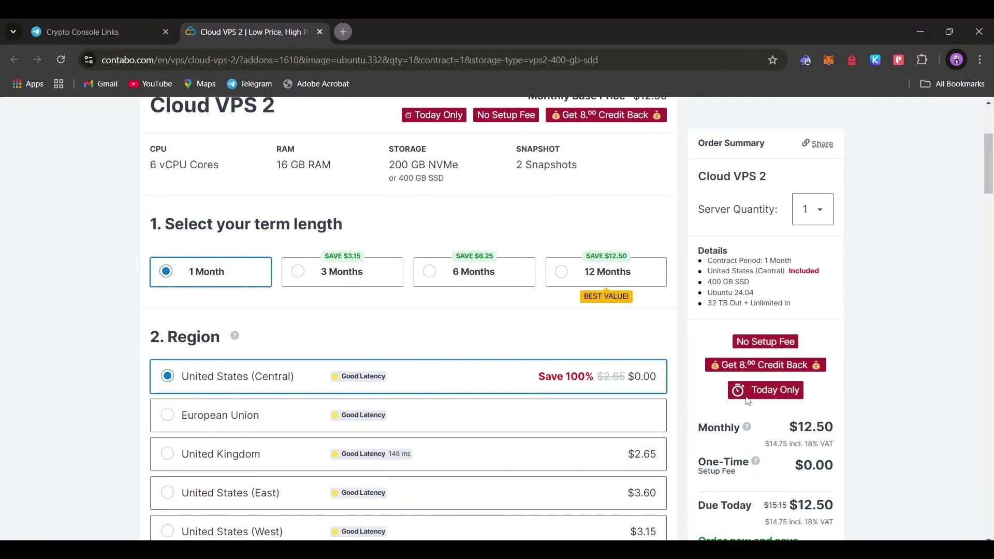
{"action": "scroll", "coordinate": [808, 339], "scroll_direction": "down", "scroll_amount": 2}
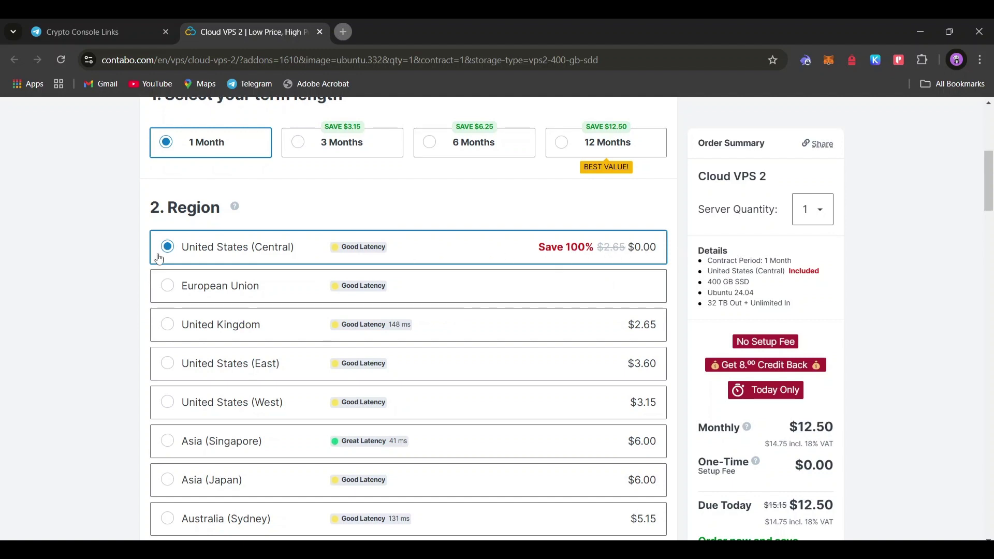
{"action": "scroll", "coordinate": [100, 304], "scroll_direction": "down", "scroll_amount": 4}
{"action": "scroll", "coordinate": [100, 304], "scroll_direction": "up", "scroll_amount": 4}
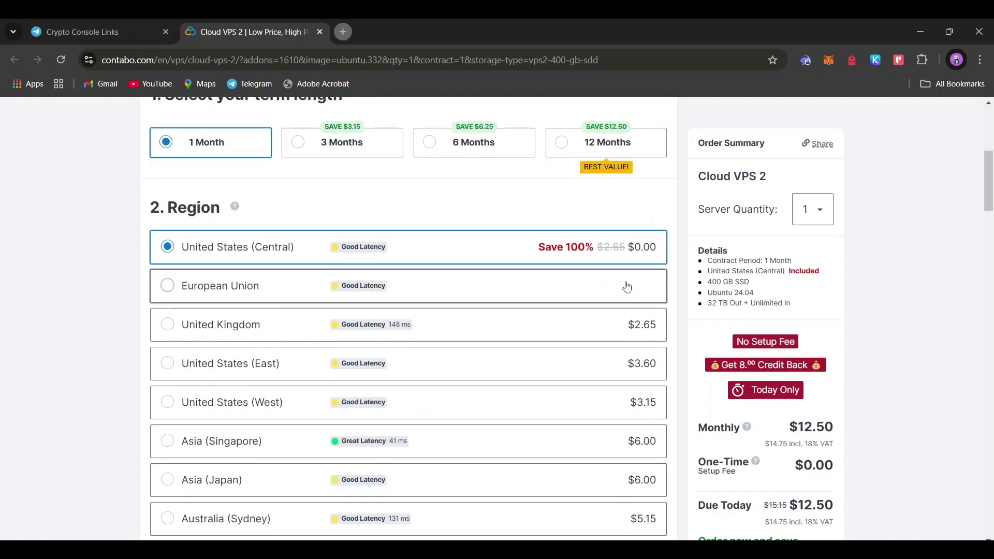
{"action": "scroll", "coordinate": [615, 337], "scroll_direction": "down", "scroll_amount": 2}
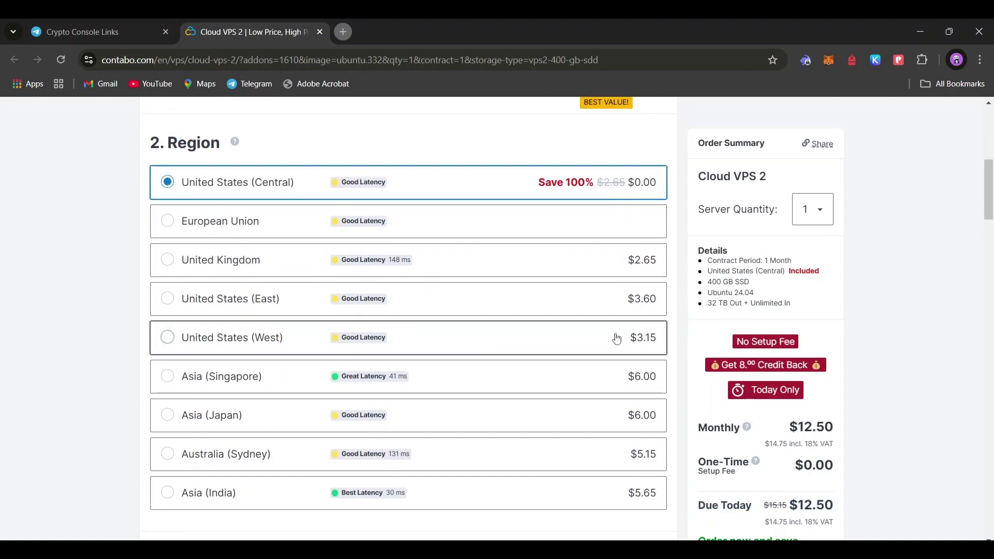
{"action": "scroll", "coordinate": [218, 312], "scroll_direction": "up", "scroll_amount": 5}
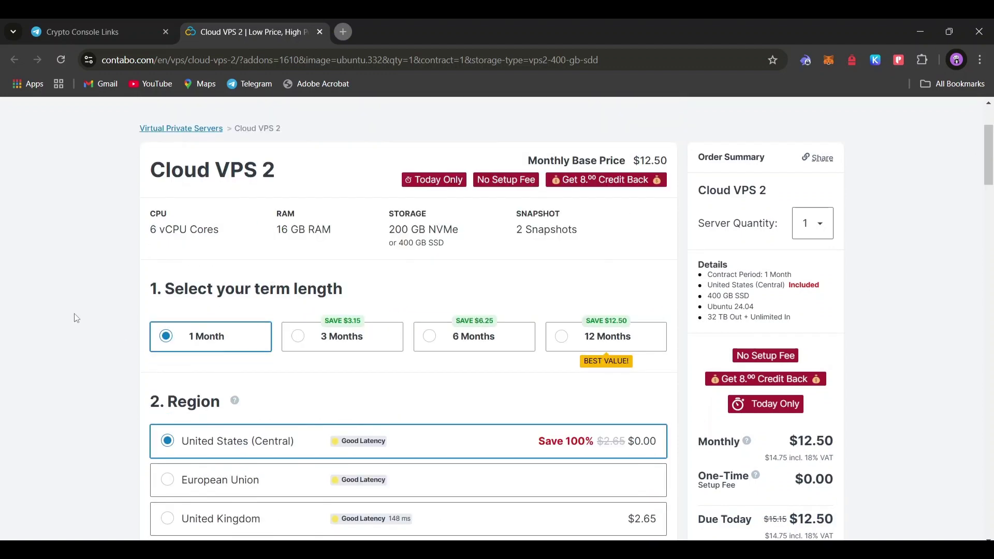
Try the 12 Months term length for Cloud VPS 2 and set it back to 1 Month
{"action": "scroll", "coordinate": [73, 318], "scroll_direction": "down", "scroll_amount": 2}
{"action": "left_click", "coordinate": [588, 218]}
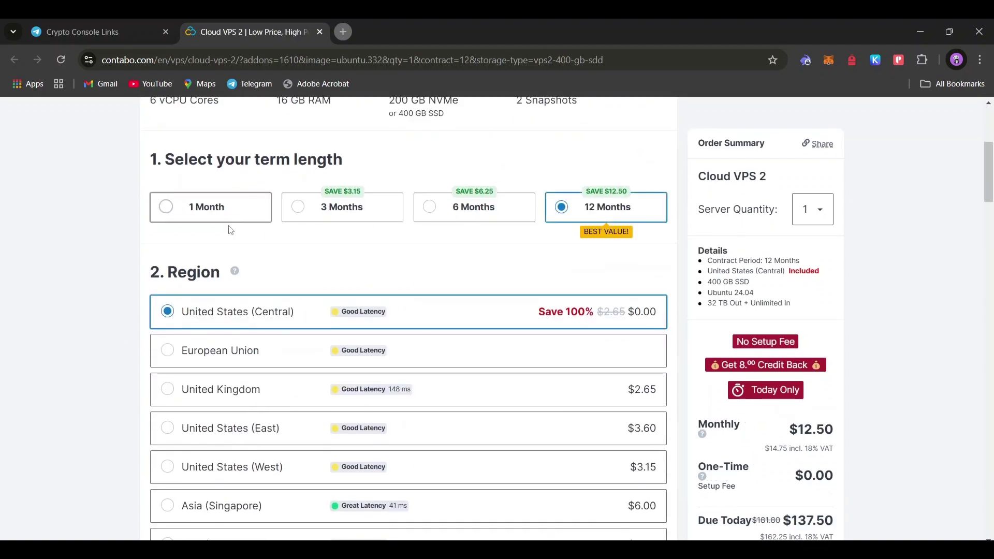
{"action": "left_click", "coordinate": [261, 218]}
{"action": "scroll", "coordinate": [224, 201], "scroll_direction": "down", "scroll_amount": 2}
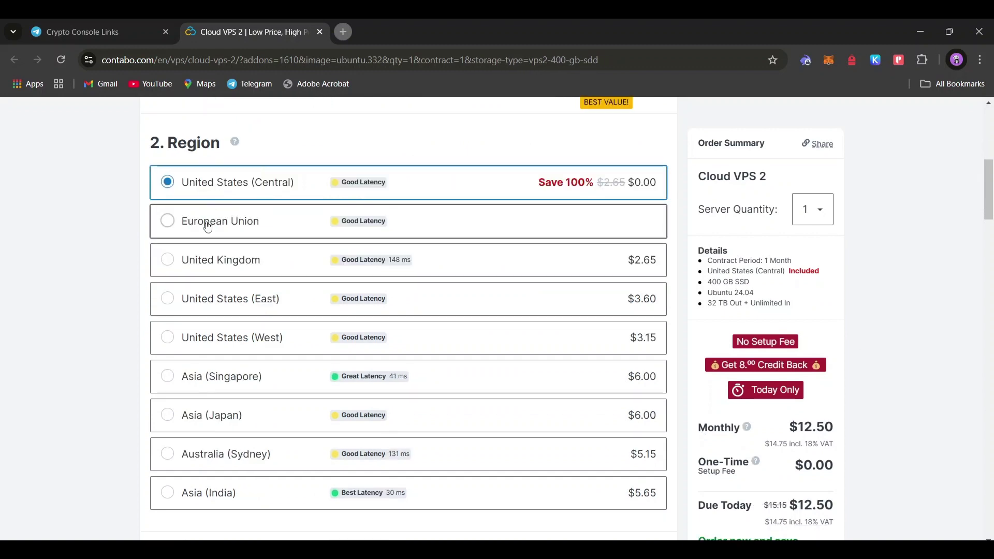
Compare the SSD and NVMe options in the Storage Type section, including their sizes and extra costs
{"action": "scroll", "coordinate": [147, 271], "scroll_direction": "down", "scroll_amount": 6}
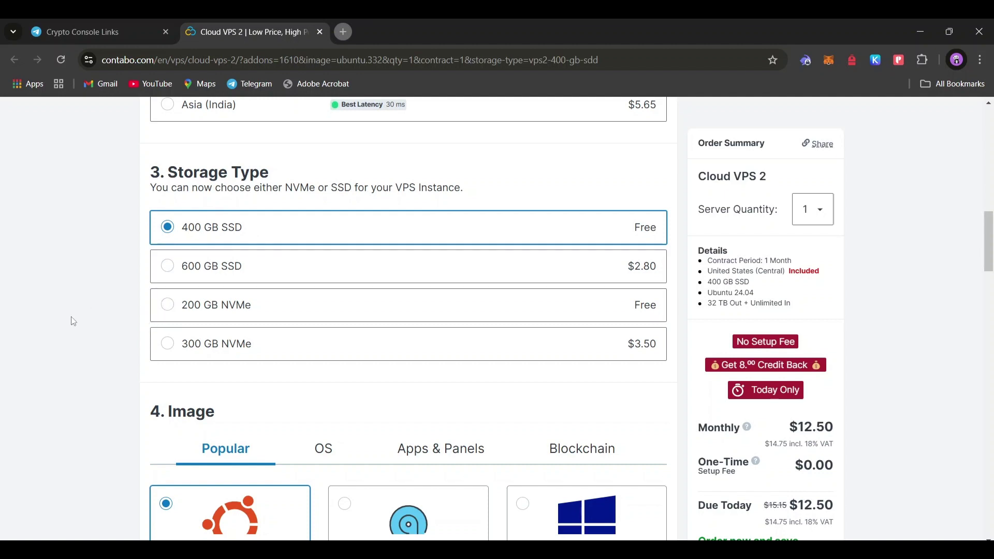
{"action": "scroll", "coordinate": [224, 197], "scroll_direction": "down", "scroll_amount": 3}
{"action": "scroll", "coordinate": [224, 197], "scroll_direction": "up", "scroll_amount": 3}
{"action": "triple_click", "coordinate": [235, 258]}
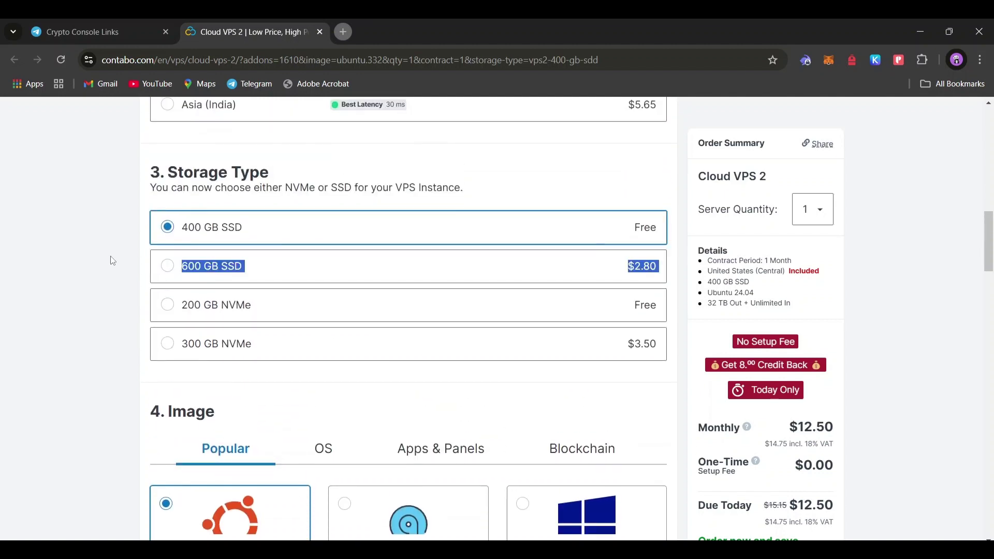
{"action": "left_click", "coordinate": [110, 260]}
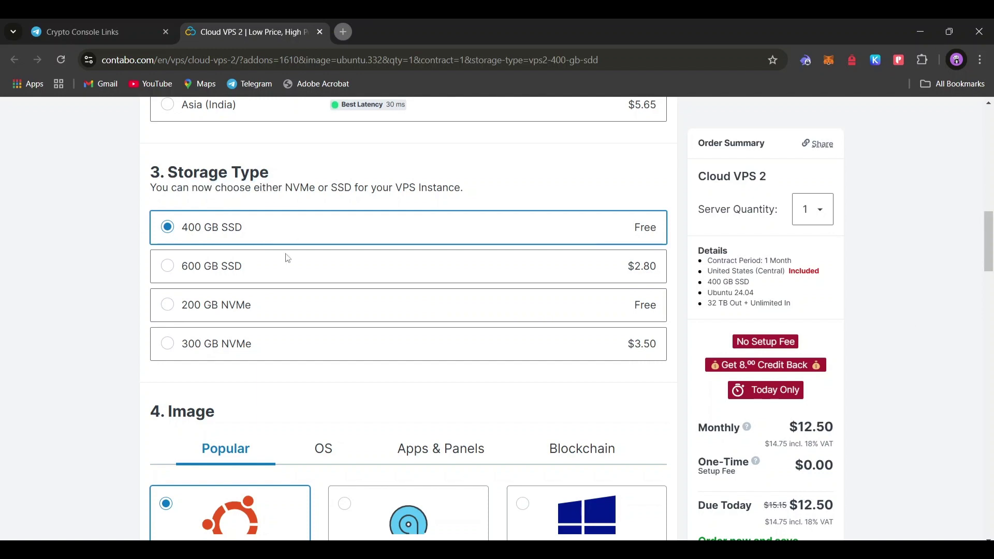
{"action": "left_click_drag", "start_coordinate": [313, 191], "coordinate": [435, 190]}
{"action": "left_click", "coordinate": [435, 189]}
{"action": "double_click", "coordinate": [299, 188]}
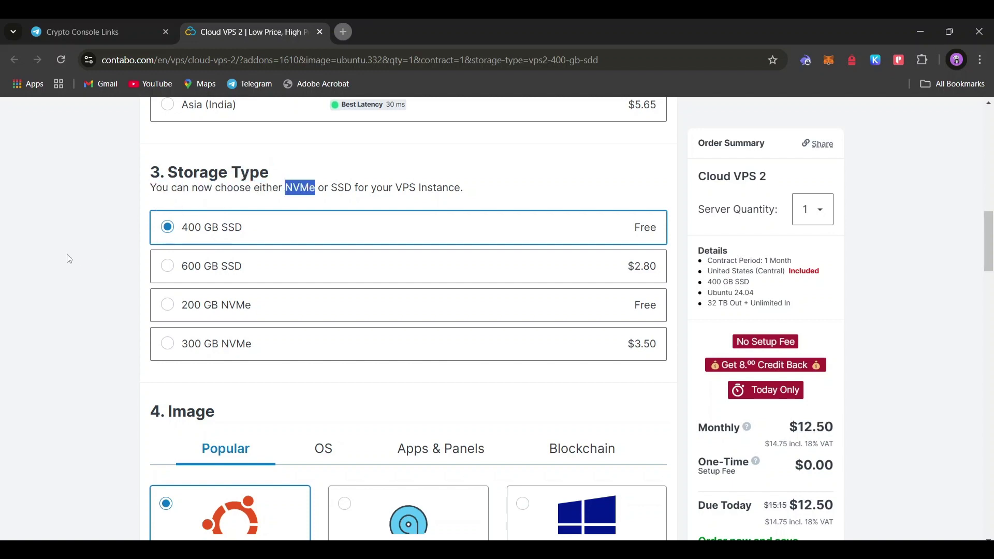
{"action": "left_click", "coordinate": [70, 259]}
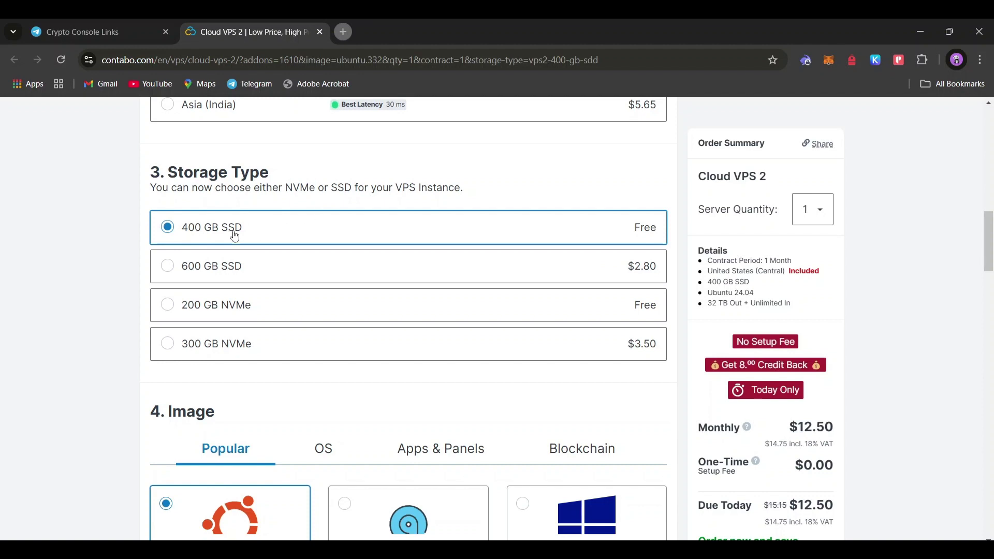
Check the available Ubuntu image versions and choose Ubuntu 24.04
{"action": "scroll", "coordinate": [71, 242], "scroll_direction": "down", "scroll_amount": 5}
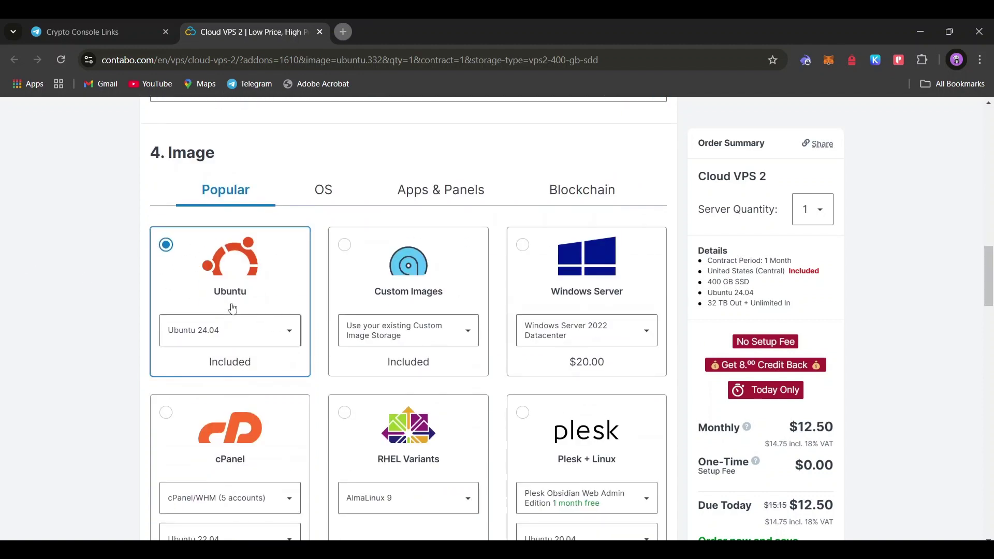
{"action": "left_click", "coordinate": [223, 331]}
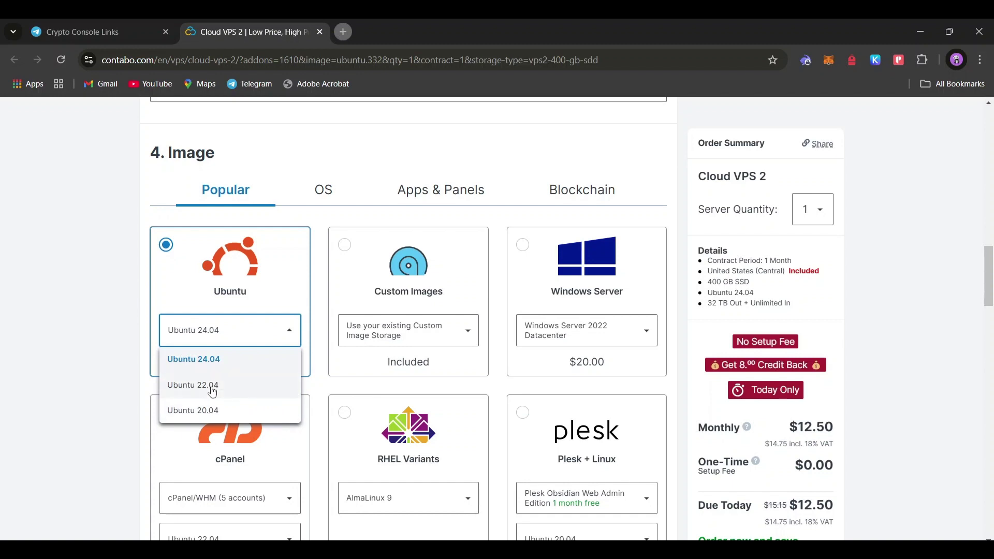
{"action": "left_click", "coordinate": [203, 363]}
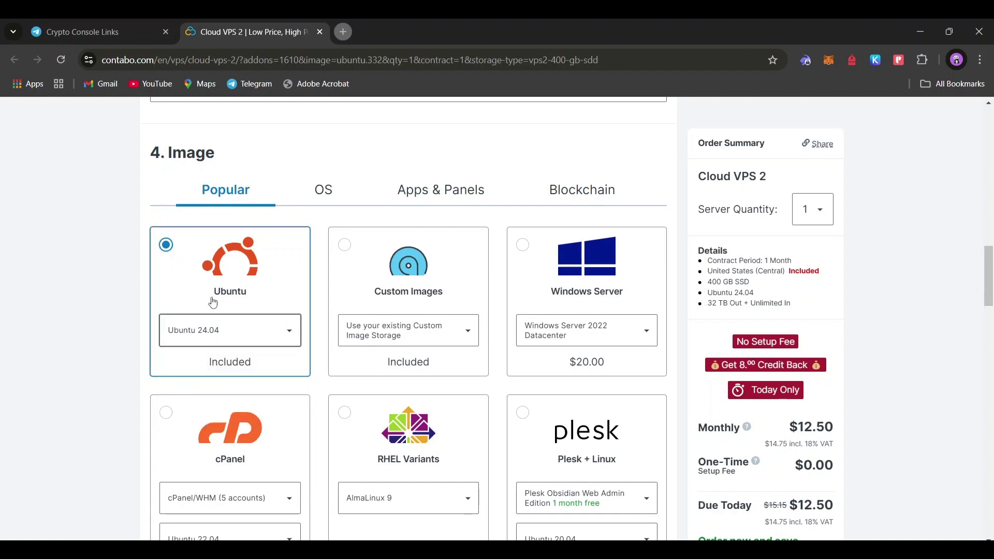
Choose the Docker image from the apps and panels images and set its operating system to Ubuntu 22.04
{"action": "left_click", "coordinate": [349, 195]}
{"action": "left_click", "coordinate": [452, 197]}
{"action": "scroll", "coordinate": [286, 273], "scroll_direction": "down", "scroll_amount": 5}
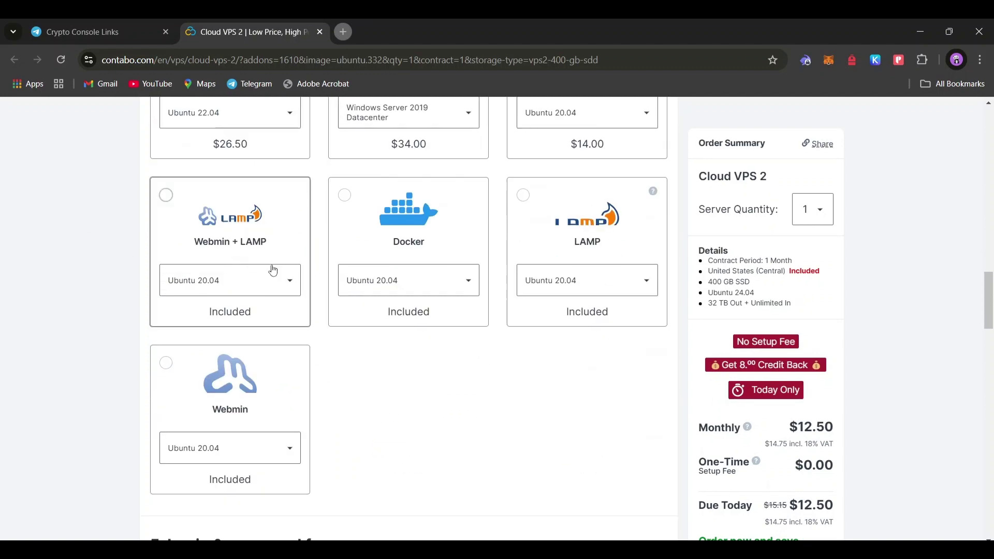
{"action": "left_click", "coordinate": [345, 197]}
{"action": "left_click", "coordinate": [386, 280]}
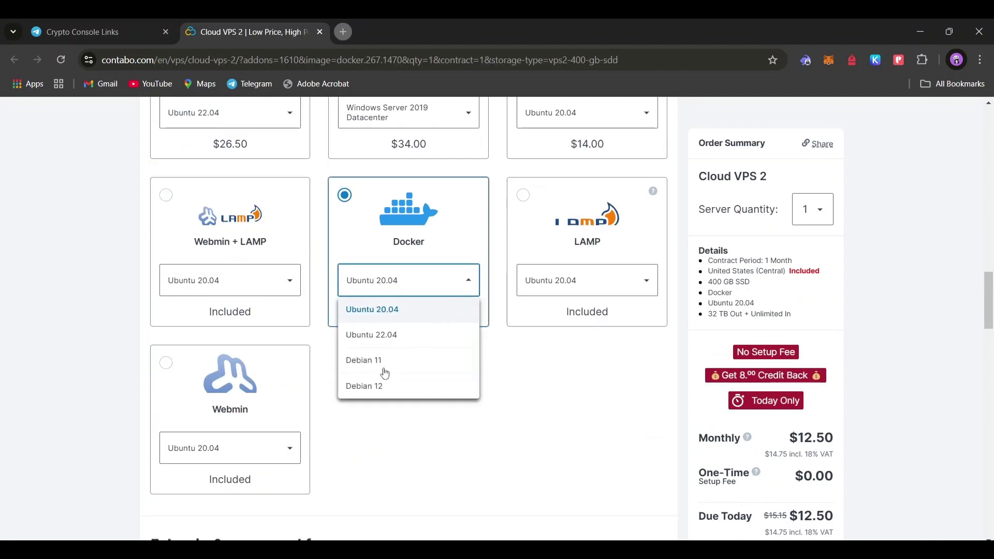
{"action": "left_click", "coordinate": [404, 340]}
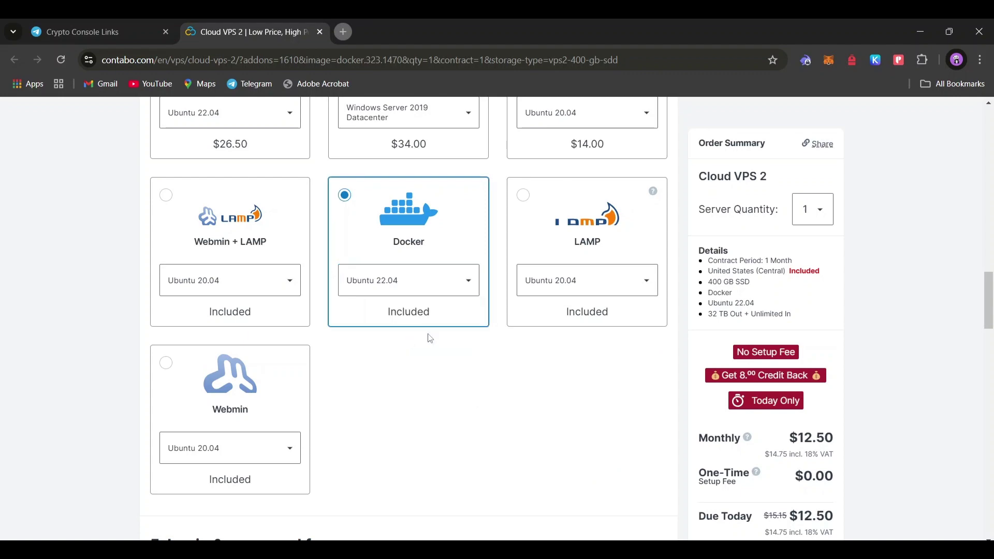
Look through the Blockchain node images and go back to the Apps & Panels images
{"action": "scroll", "coordinate": [529, 424], "scroll_direction": "up", "scroll_amount": 6}
{"action": "scroll", "coordinate": [155, 317], "scroll_direction": "down", "scroll_amount": 4}
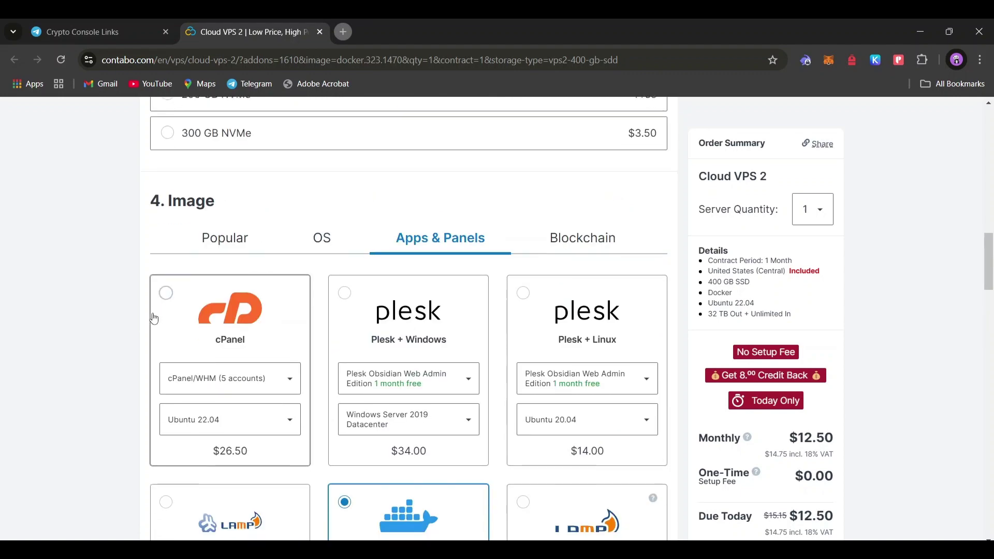
{"action": "scroll", "coordinate": [373, 444], "scroll_direction": "down", "scroll_amount": 3}
{"action": "scroll", "coordinate": [632, 178], "scroll_direction": "up", "scroll_amount": 4}
{"action": "left_click", "coordinate": [593, 127]}
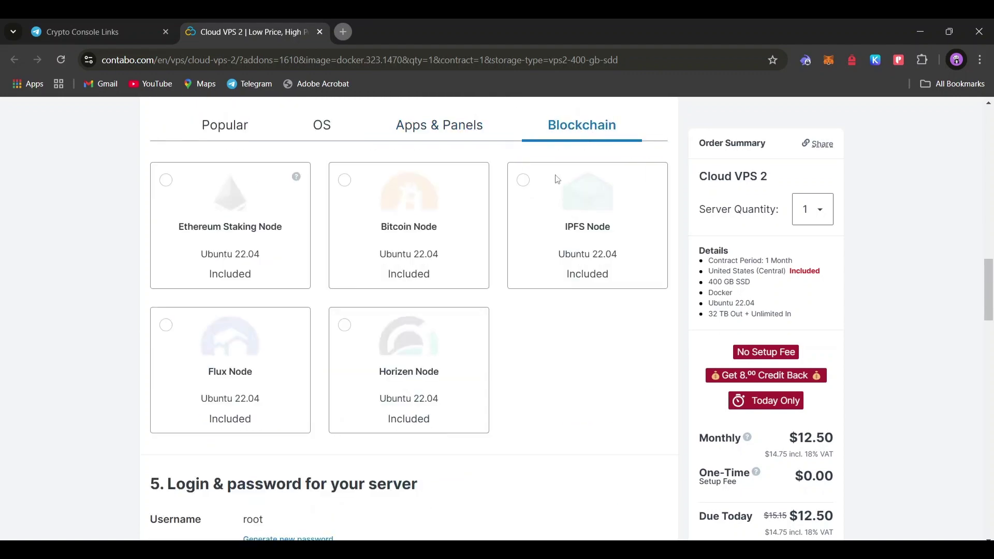
{"action": "scroll", "coordinate": [379, 306], "scroll_direction": "down", "scroll_amount": 3}
{"action": "scroll", "coordinate": [379, 306], "scroll_direction": "up", "scroll_amount": 3}
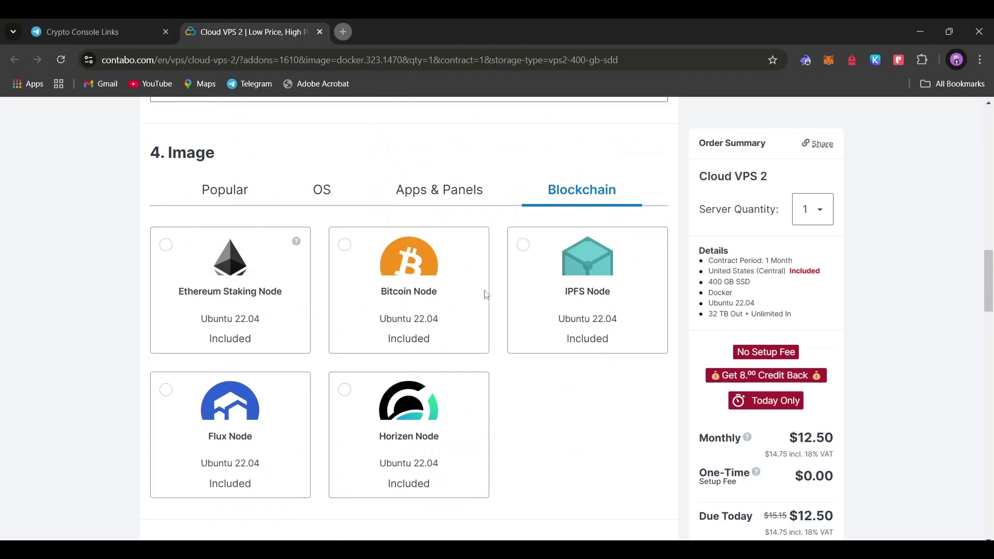
{"action": "scroll", "coordinate": [518, 414], "scroll_direction": "up", "scroll_amount": 1}
{"action": "left_click", "coordinate": [472, 254]}
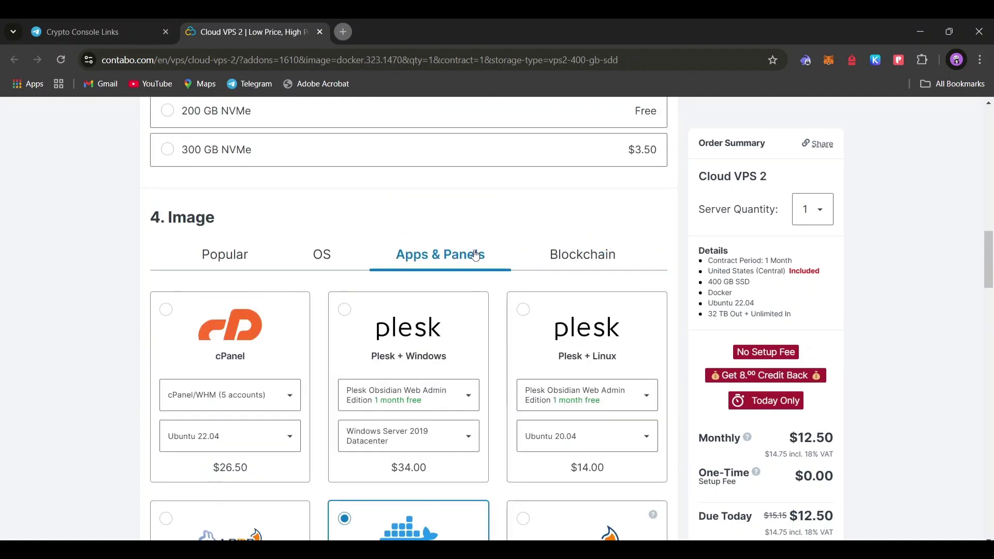
Enter a login password for the server's root user
{"action": "scroll", "coordinate": [497, 265], "scroll_direction": "down", "scroll_amount": 10}
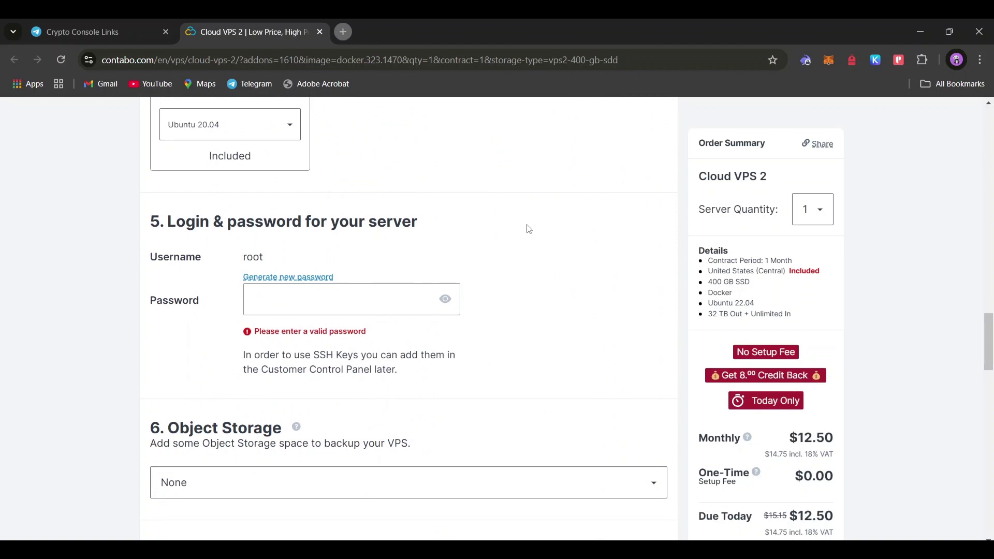
{"action": "left_click", "coordinate": [259, 296]}
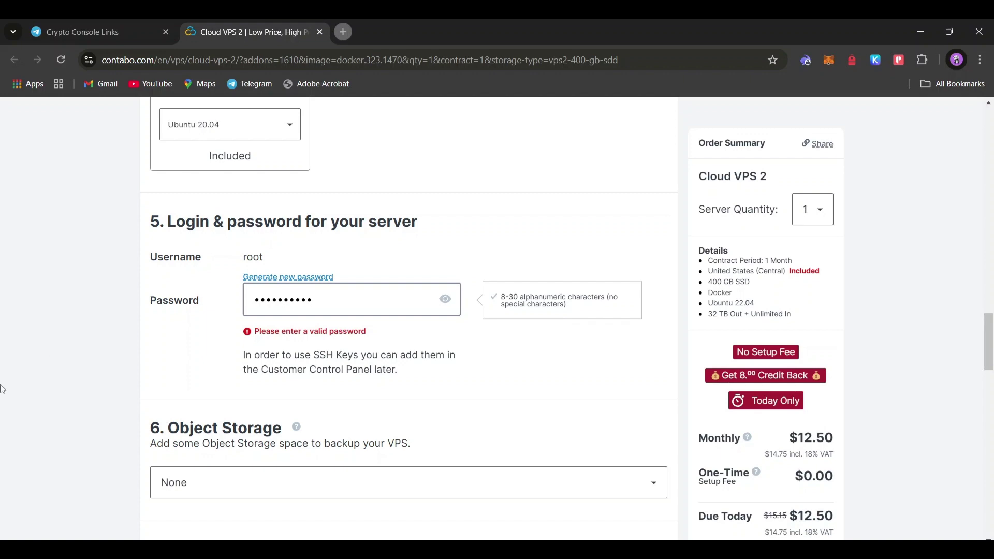
{"action": "left_click", "coordinate": [91, 367]}
Review the Object Storage, Networking and Add-Ons sections and check the IPv4 address setting
{"action": "scroll", "coordinate": [91, 366], "scroll_direction": "down", "scroll_amount": 3}
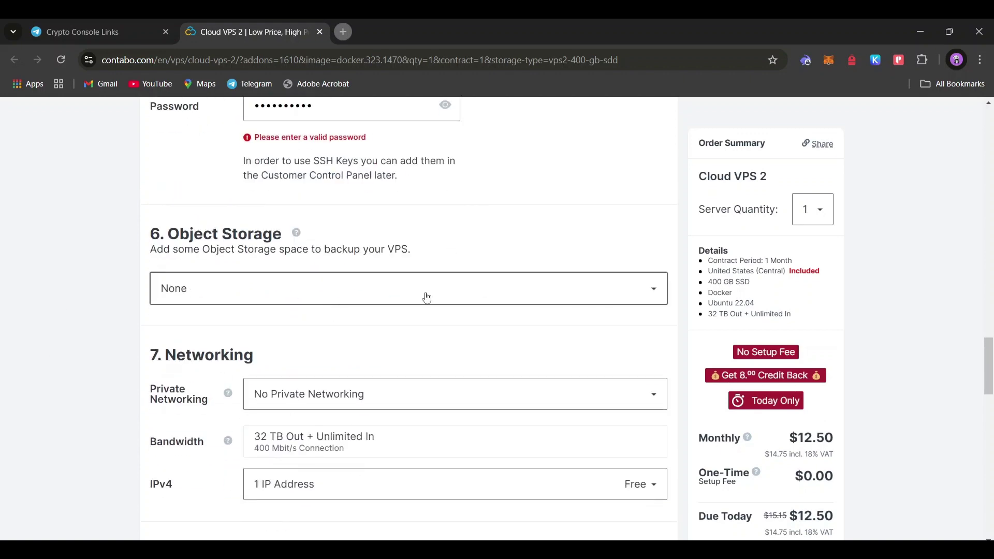
{"action": "scroll", "coordinate": [435, 338], "scroll_direction": "down", "scroll_amount": 4}
{"action": "scroll", "coordinate": [330, 315], "scroll_direction": "down", "scroll_amount": 3}
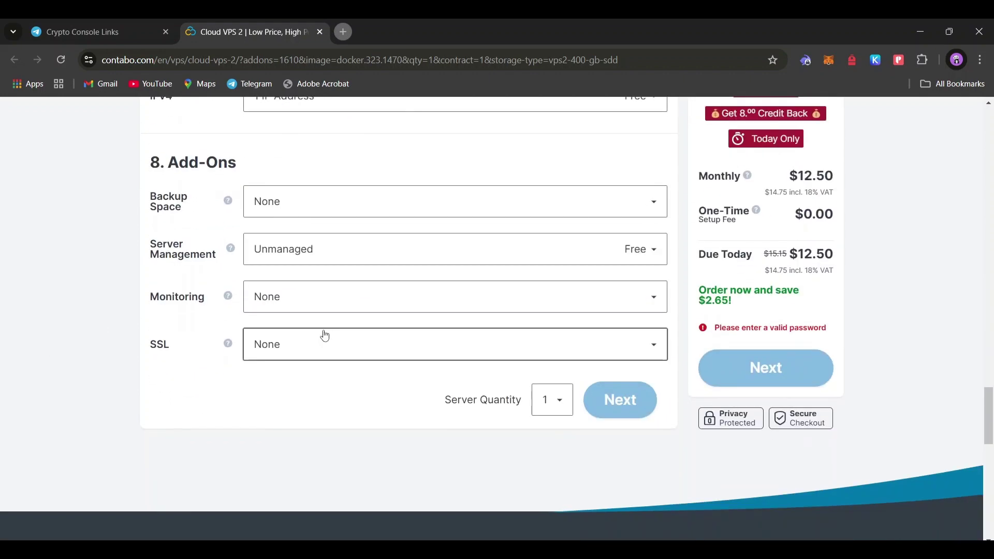
{"action": "scroll", "coordinate": [455, 331], "scroll_direction": "up", "scroll_amount": 5}
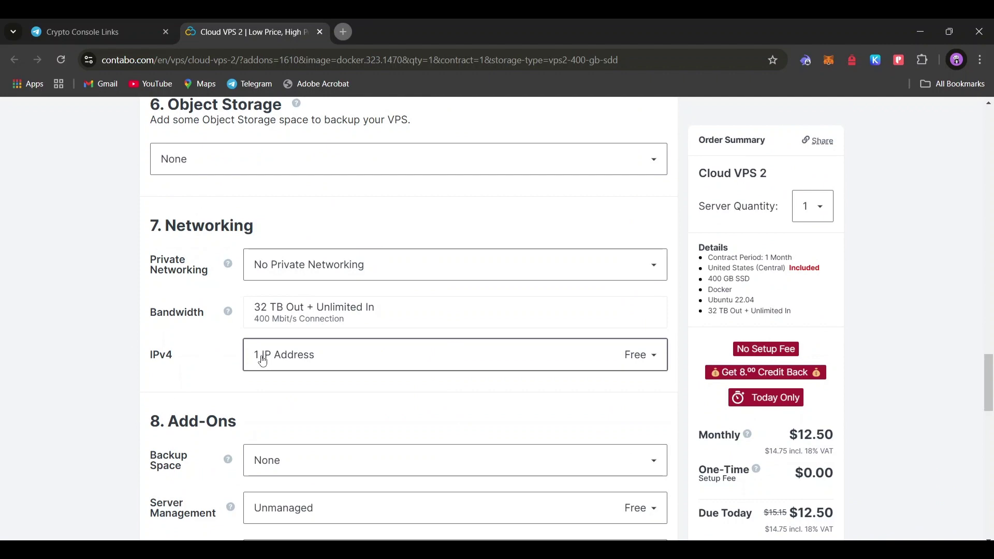
{"action": "left_click", "coordinate": [263, 360]}
{"action": "left_click", "coordinate": [284, 351]}
{"action": "left_click_drag", "start_coordinate": [154, 333], "coordinate": [181, 342]}
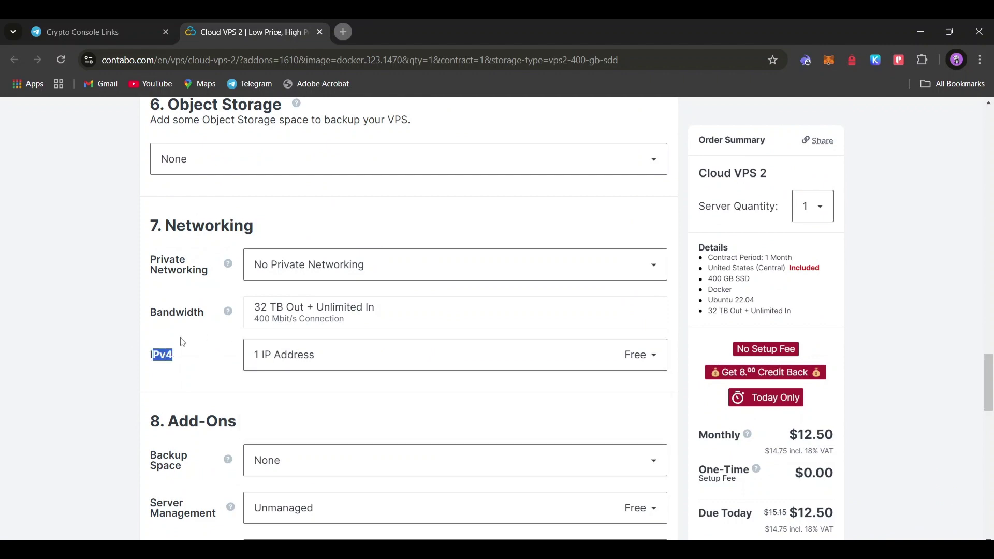
{"action": "left_click", "coordinate": [182, 342]}
{"action": "left_click", "coordinate": [262, 351]}
{"action": "left_click", "coordinate": [263, 352]}
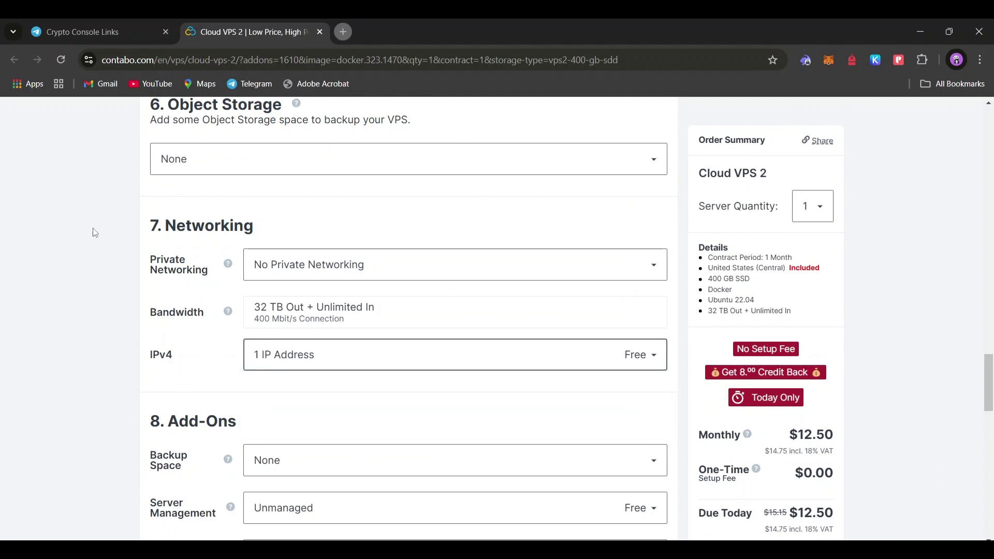
Recheck the IPv4 setting and the backup, server management, monitoring and SSL add-ons
{"action": "scroll", "coordinate": [182, 280], "scroll_direction": "down", "scroll_amount": 5}
{"action": "scroll", "coordinate": [273, 329], "scroll_direction": "up", "scroll_amount": 2}
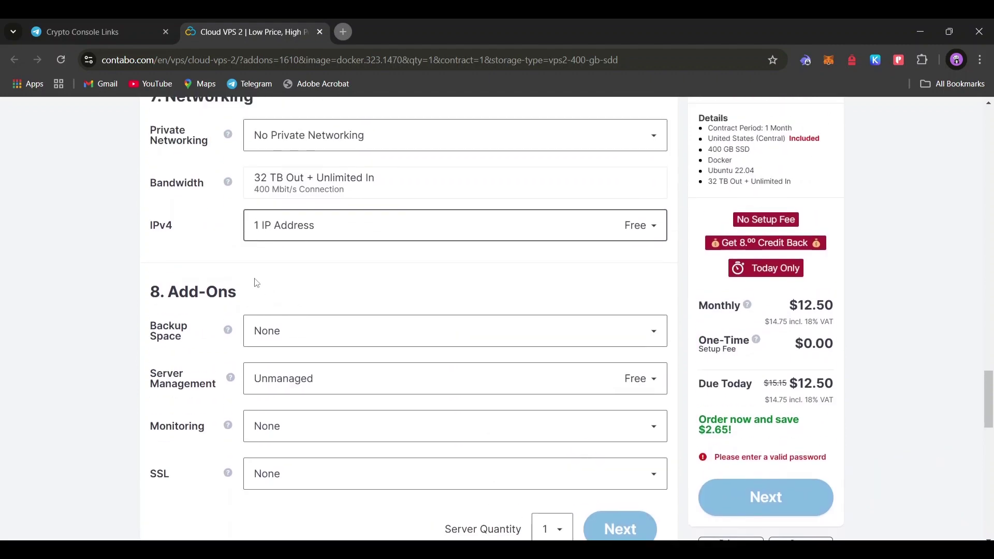
{"action": "left_click", "coordinate": [145, 228]}
{"action": "scroll", "coordinate": [158, 222], "scroll_direction": "down", "scroll_amount": 3}
{"action": "scroll", "coordinate": [176, 280], "scroll_direction": "up", "scroll_amount": 4}
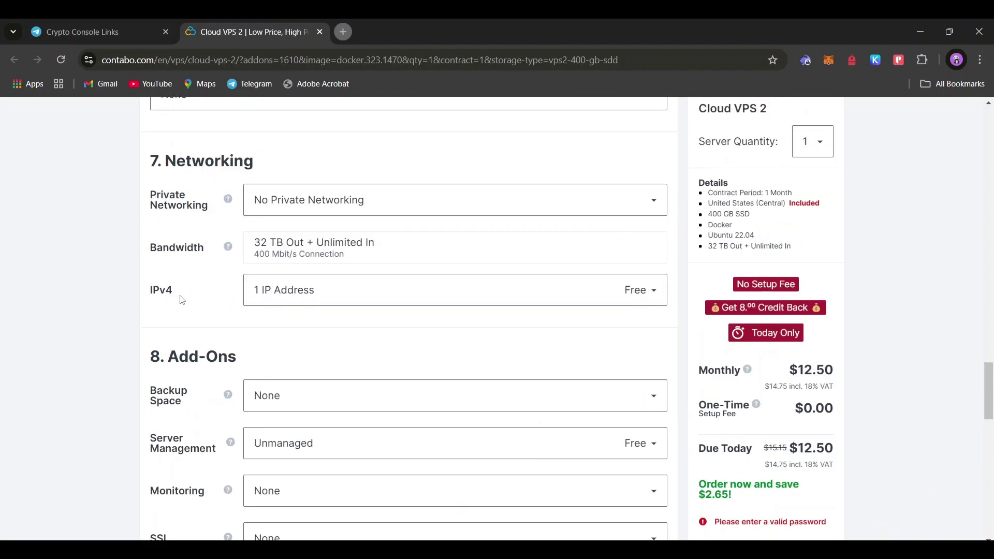
{"action": "scroll", "coordinate": [220, 196], "scroll_direction": "down", "scroll_amount": 4}
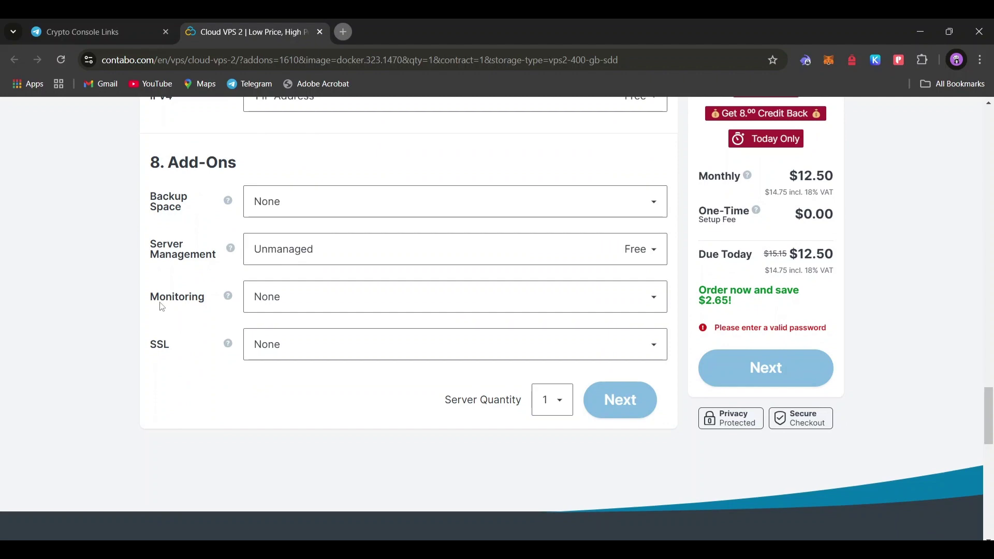
{"action": "scroll", "coordinate": [161, 307], "scroll_direction": "up", "scroll_amount": 1}
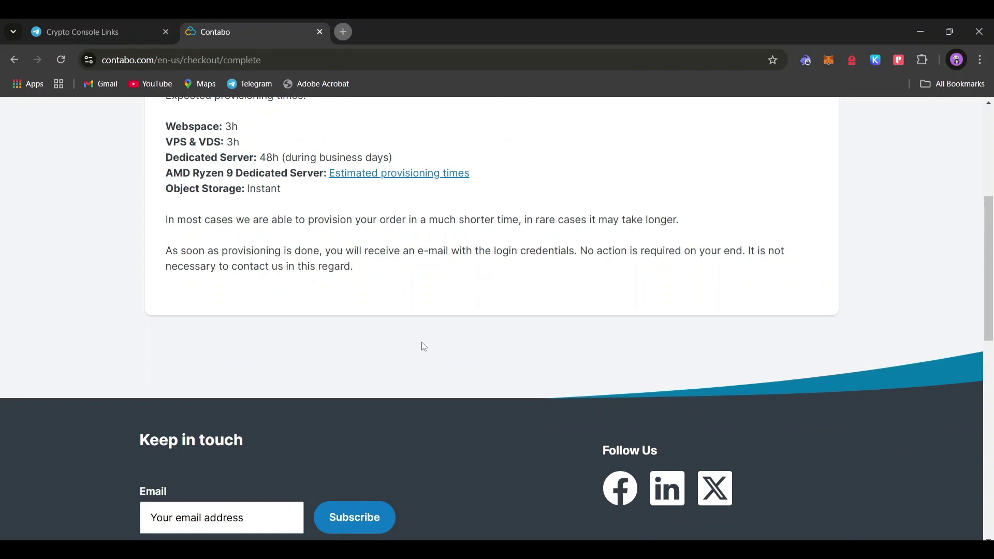
Close the Contabo order confirmation page and open the VPS login details image in the Crypto Console Links channel
{"action": "key", "text": "ctrl+w"}
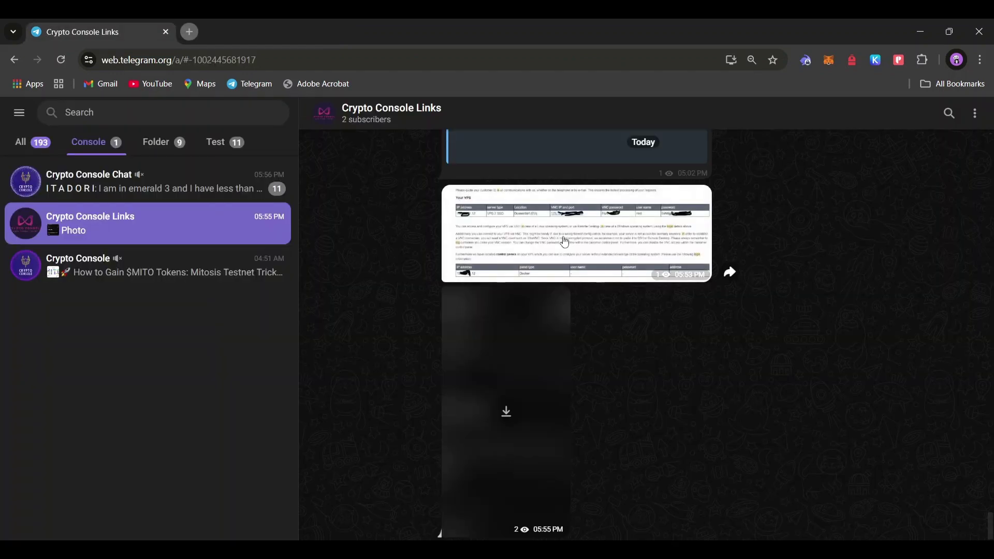
{"action": "left_click", "coordinate": [564, 240]}
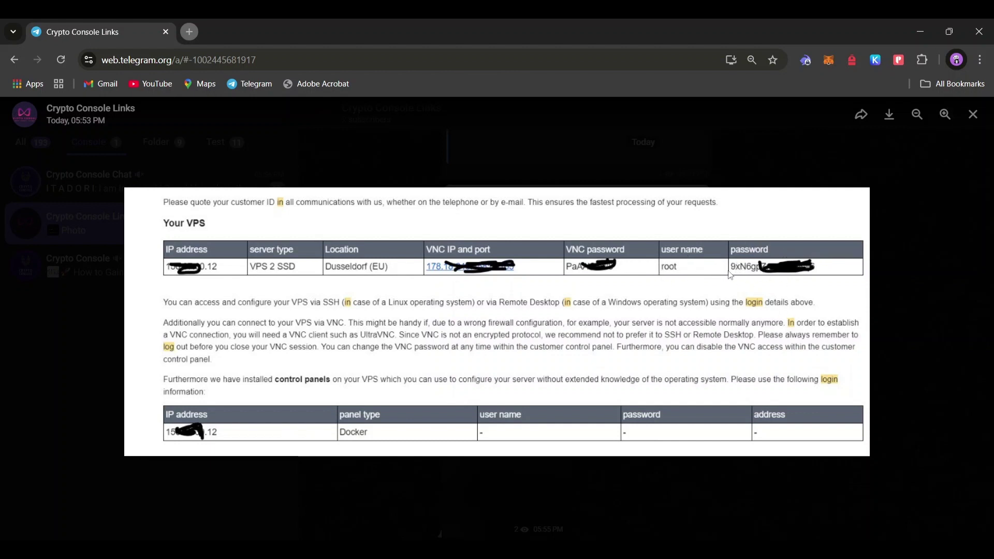
Switch to Termius and create a new host with the address 189.28.83.1 and the label VPS2
{"action": "key", "text": "alt+Tab"}
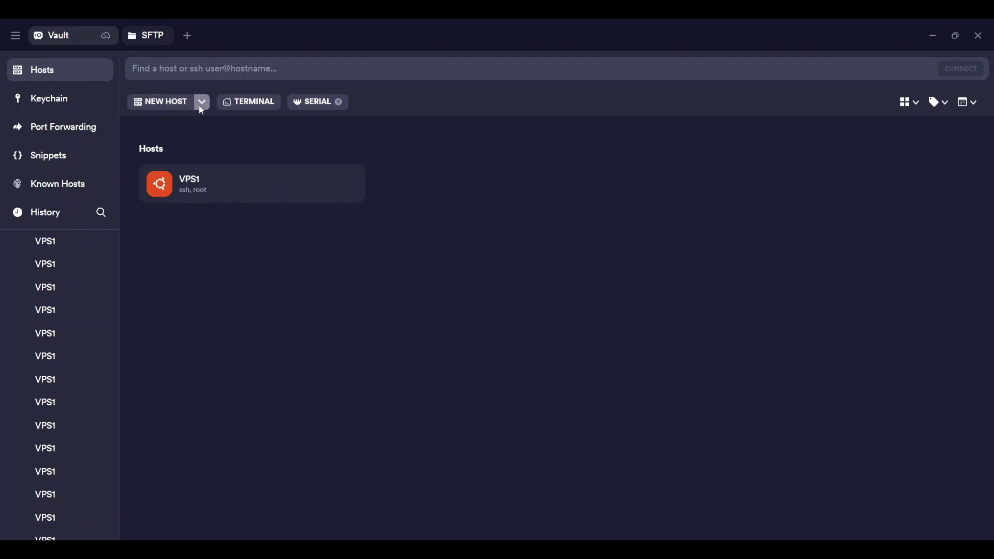
{"action": "left_click", "coordinate": [184, 103]}
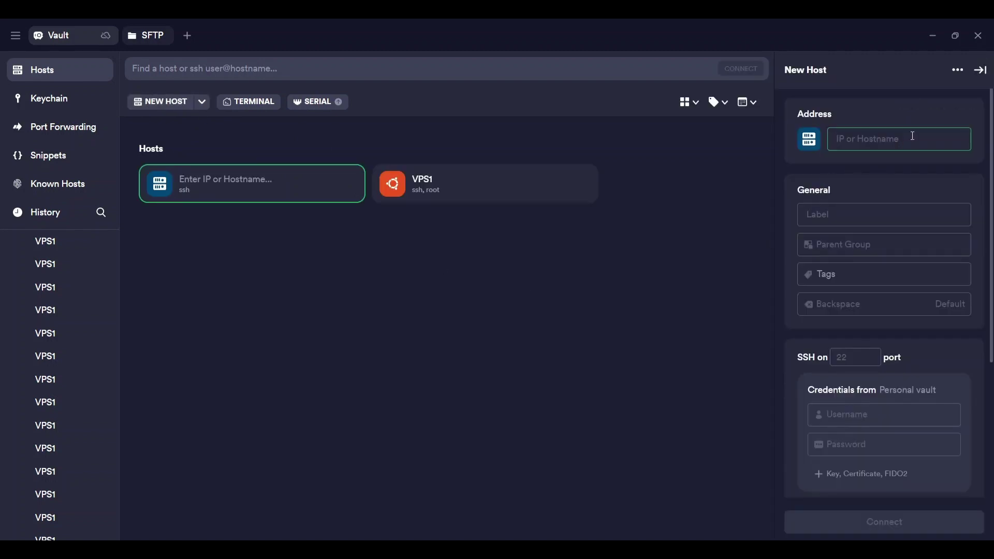
{"action": "type", "text": "189.283"}
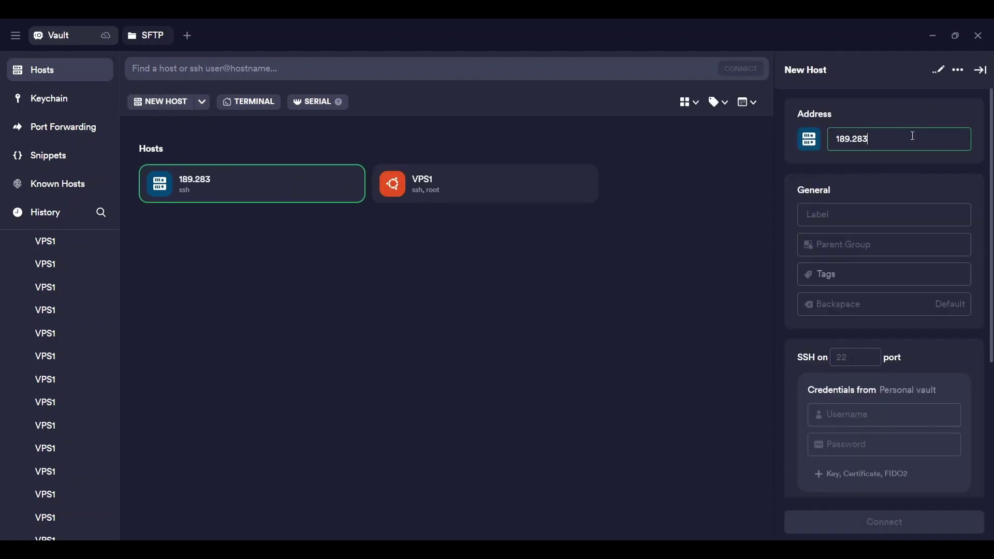
{"action": "key", "text": "BackSpace"}
{"action": "type", "text": ".83.1"}
{"action": "left_click", "coordinate": [899, 173]}
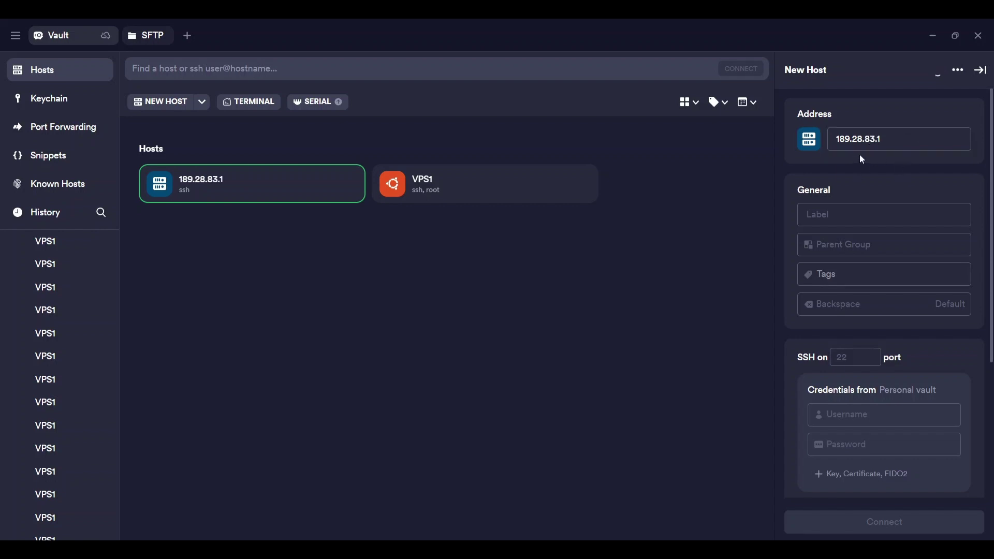
{"action": "left_click", "coordinate": [829, 214]}
{"action": "type", "text": "VPS2"}
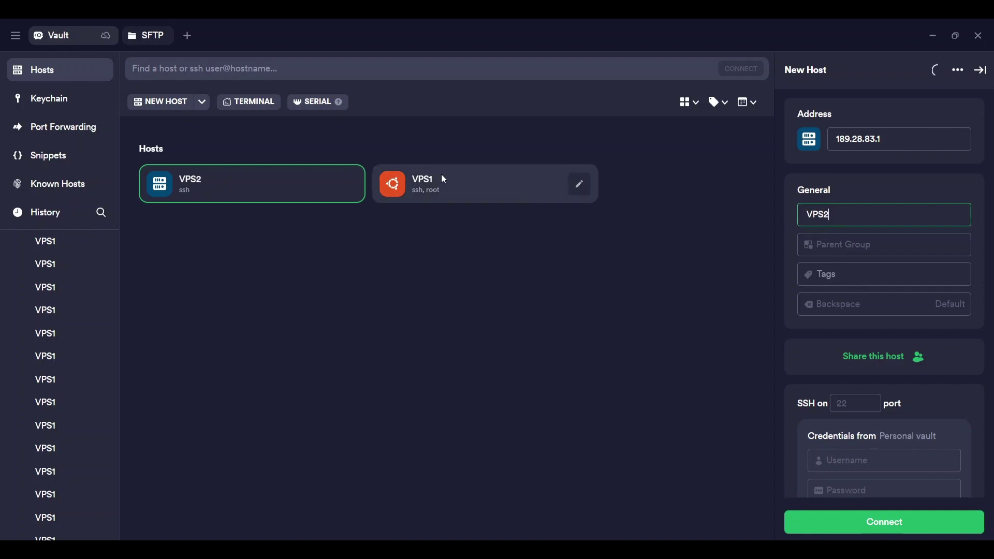
Set the VPS2 host's SSH port to 22 and its username to root
{"action": "scroll", "coordinate": [881, 290], "scroll_direction": "down", "scroll_amount": 2}
{"action": "scroll", "coordinate": [895, 247], "scroll_direction": "down", "scroll_amount": 3}
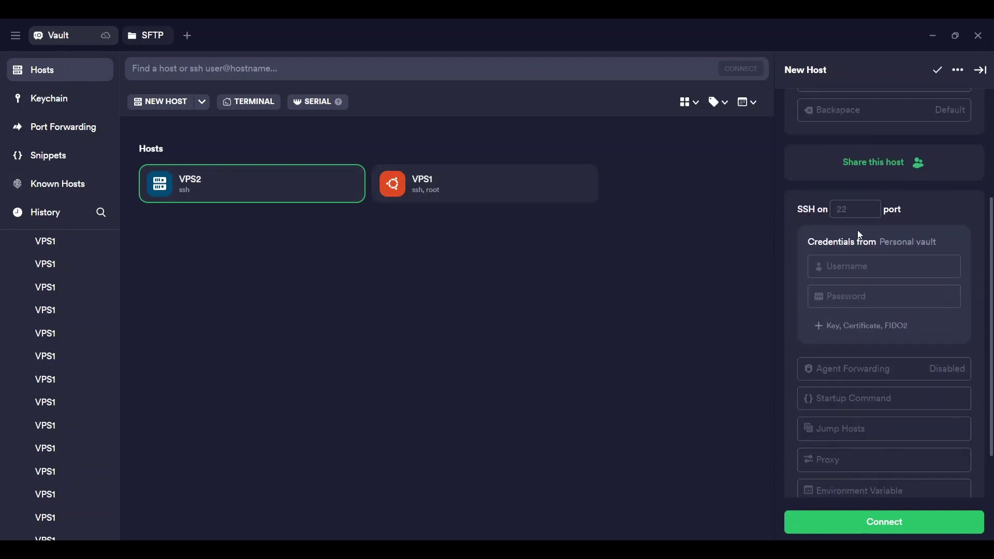
{"action": "left_click", "coordinate": [854, 209]}
{"action": "type", "text": "22"}
{"action": "left_click", "coordinate": [858, 266]}
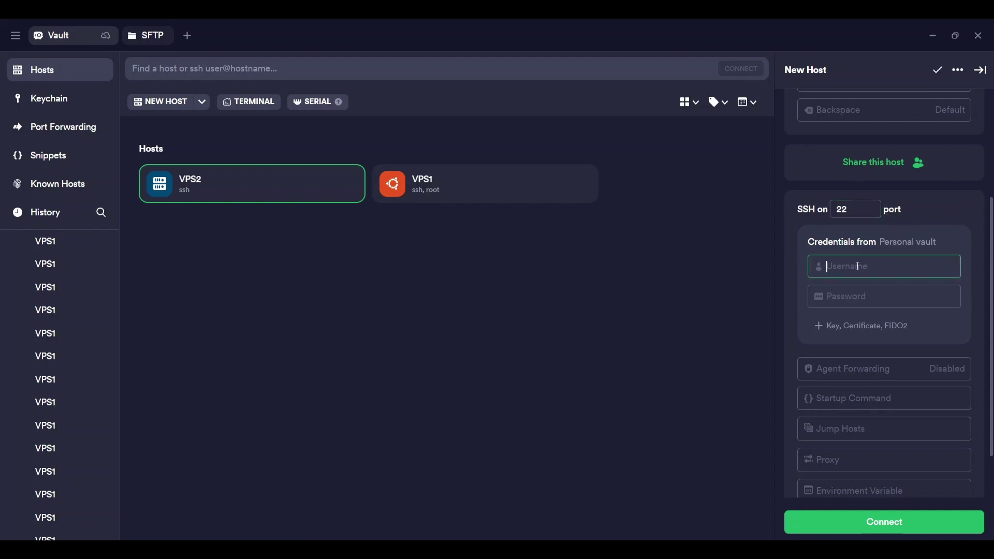
{"action": "type", "text": "root"}
Enter a sample password for the VPS2 host and clear it again
{"action": "left_click", "coordinate": [858, 296]}
{"action": "type", "text": "aaaaaaaaaaa"}
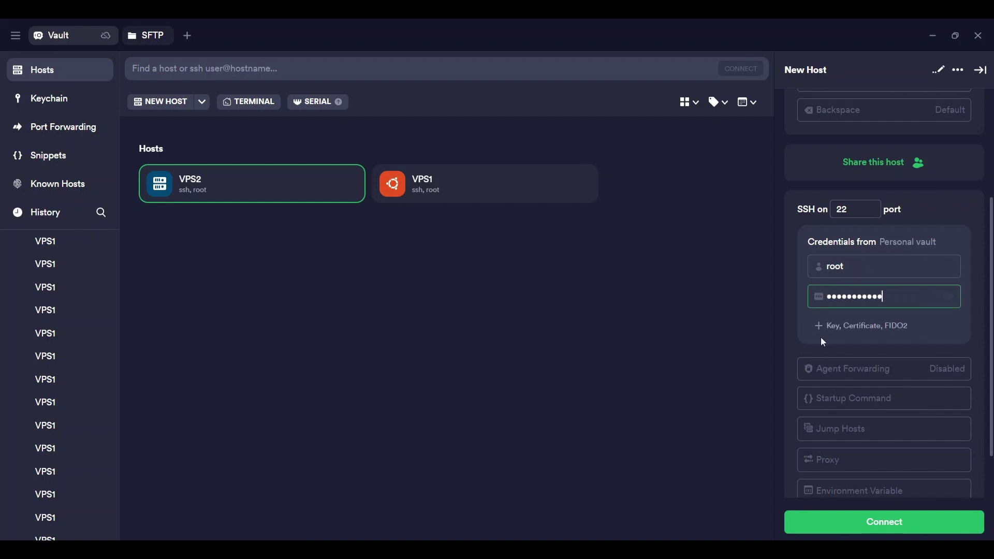
{"action": "key", "text": "ctrl+a"}
{"action": "key", "text": "BackSpace"}
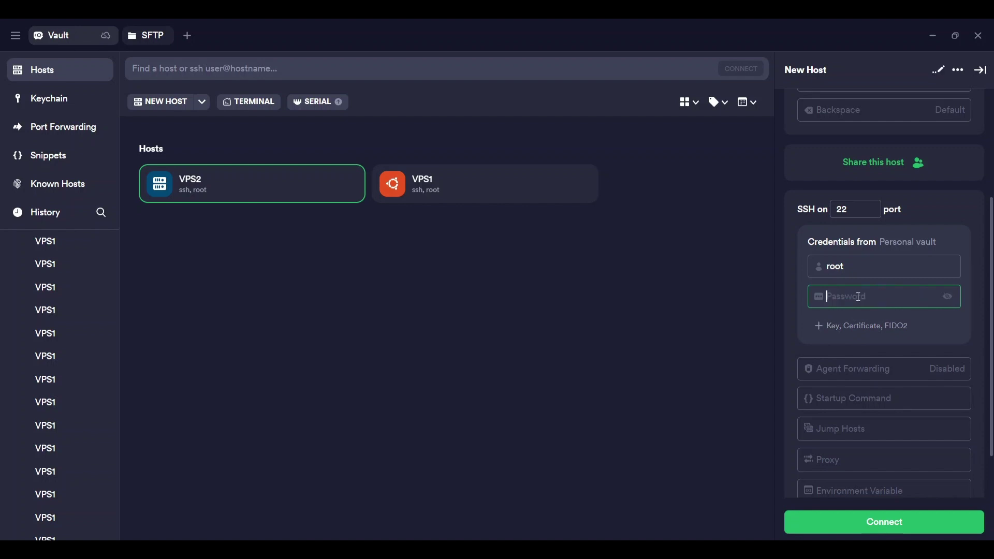
Try to connect to the VPS2 host without a saved password and close the connection attempt
{"action": "scroll", "coordinate": [899, 414], "scroll_direction": "down", "scroll_amount": 3}
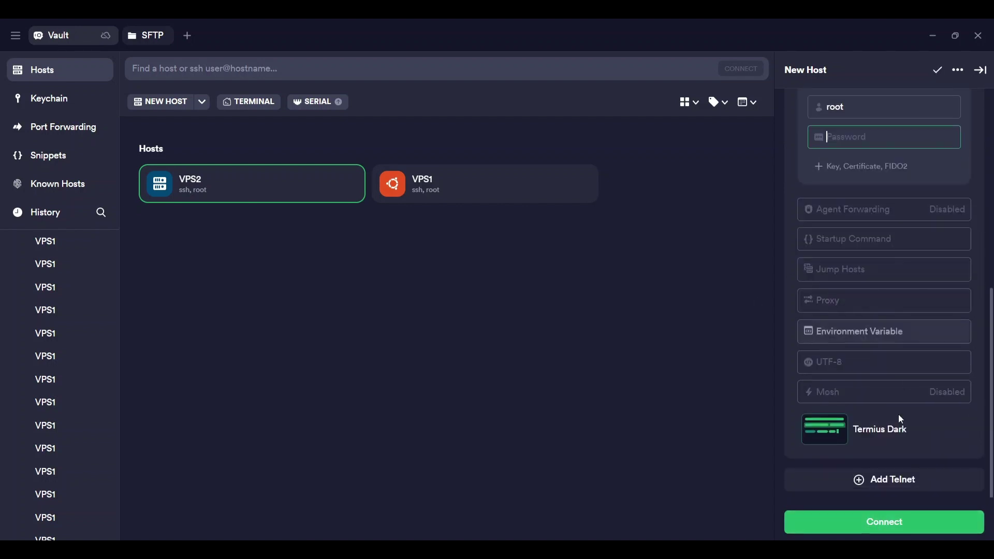
{"action": "left_click", "coordinate": [882, 518]}
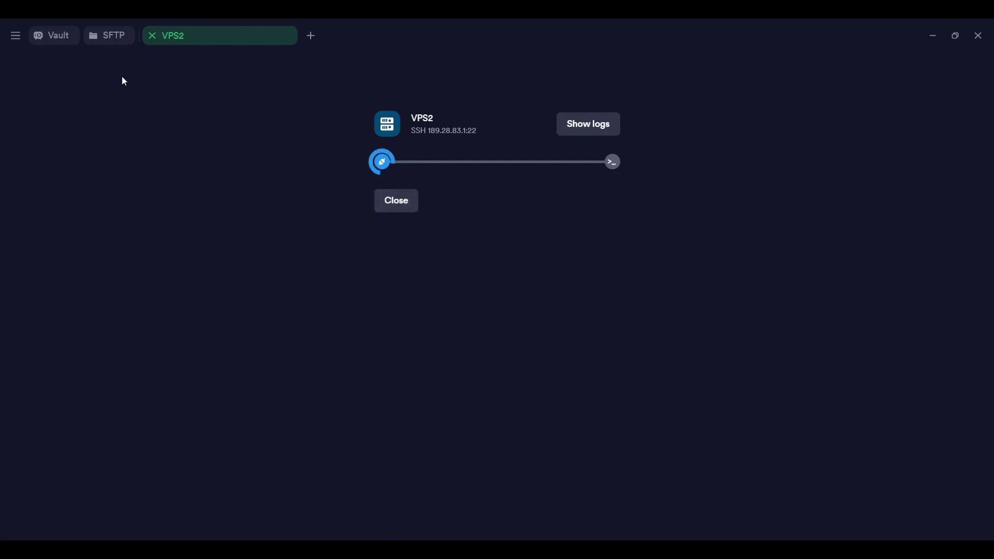
{"action": "left_click", "coordinate": [152, 35]}
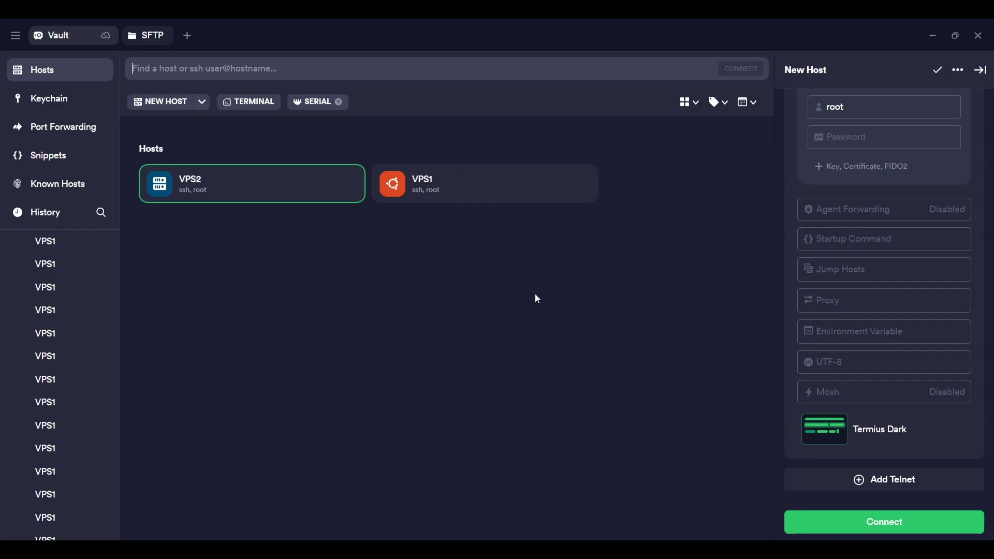
Enter the root account's password in the VPS2 host credentials
{"action": "scroll", "coordinate": [897, 337], "scroll_direction": "up", "scroll_amount": 5}
{"action": "left_click", "coordinate": [852, 397]}
{"action": "type", "text": "**********"}
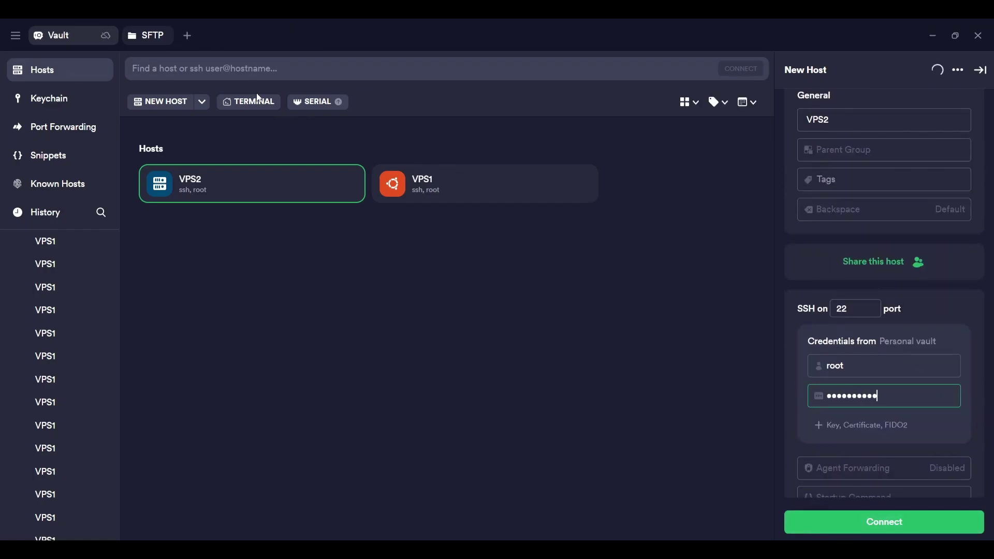
Check the VPS2 host's settings and connect to the server over SSH
{"action": "scroll", "coordinate": [914, 308], "scroll_direction": "down", "scroll_amount": 5}
{"action": "scroll", "coordinate": [880, 352], "scroll_direction": "up", "scroll_amount": 6}
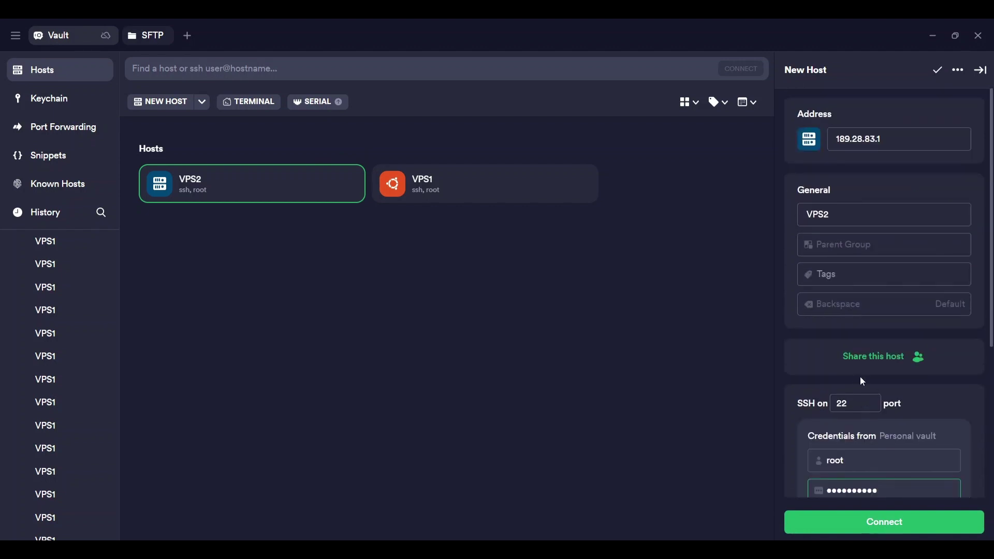
{"action": "scroll", "coordinate": [859, 377], "scroll_direction": "down", "scroll_amount": 5}
{"action": "scroll", "coordinate": [868, 348], "scroll_direction": "up", "scroll_amount": 6}
{"action": "scroll", "coordinate": [868, 348], "scroll_direction": "up", "scroll_amount": 1}
{"action": "key", "text": "Return"}
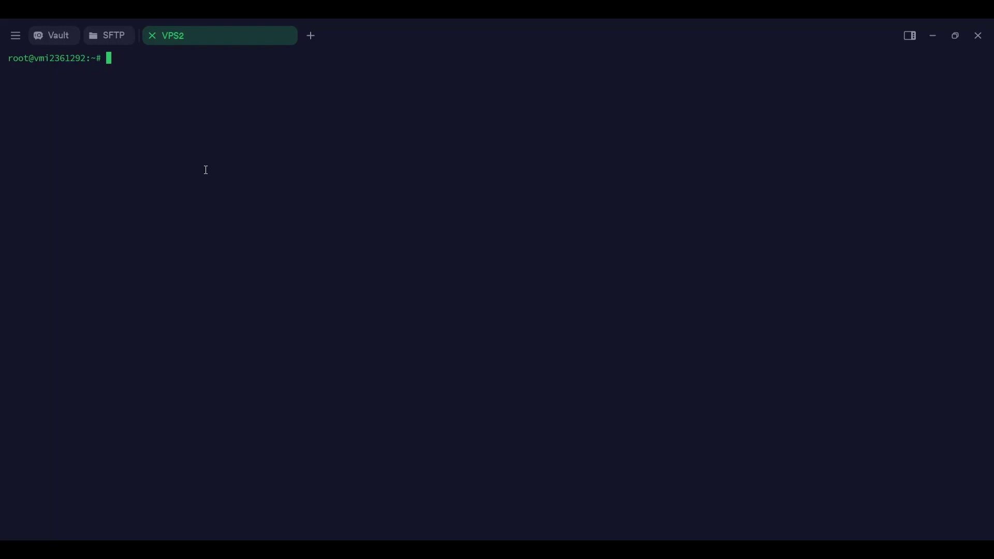
Refresh the VPS2 server's package lists with sudo apt update
{"action": "type", "text": "sudo apt"}
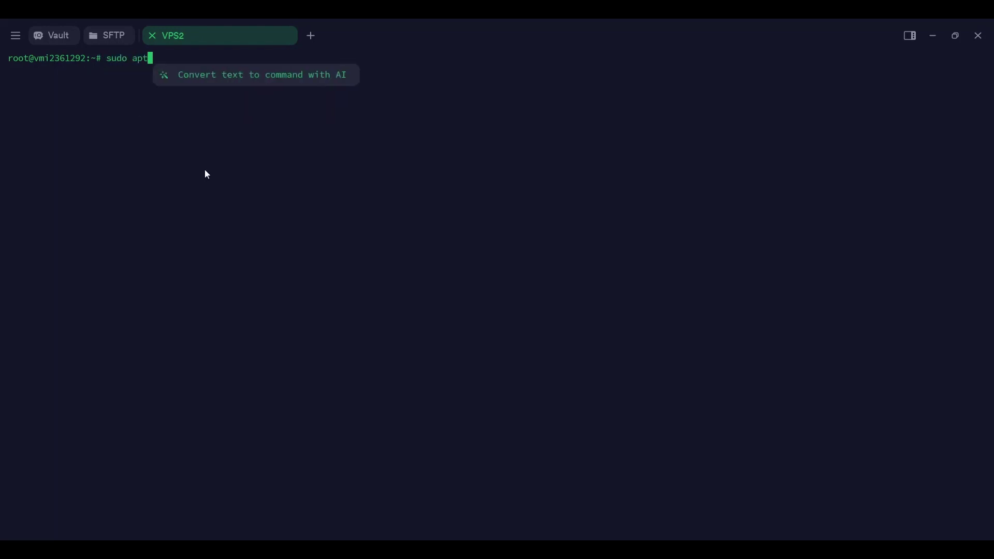
{"action": "type", "text": " update"}
{"action": "key", "text": "Return"}
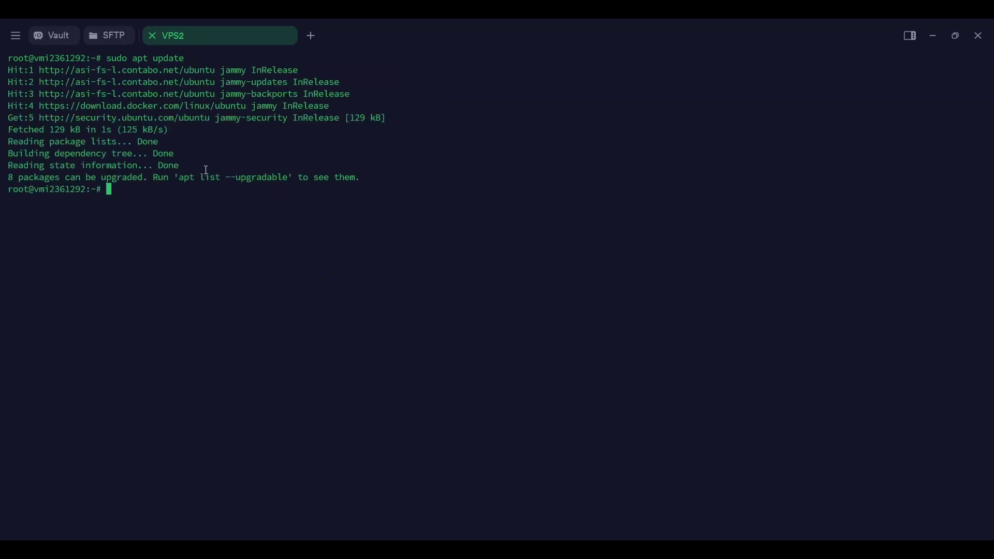
Upgrade the server's installed packages with sudo apt upgrade and accept the installation with Y
{"action": "type", "text": "sudo "}
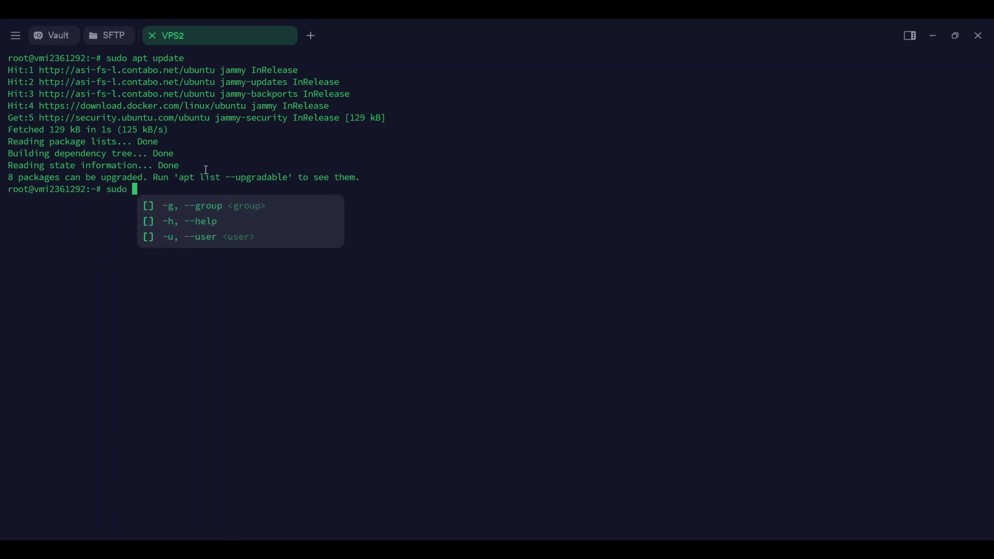
{"action": "type", "text": "apt upgrade"}
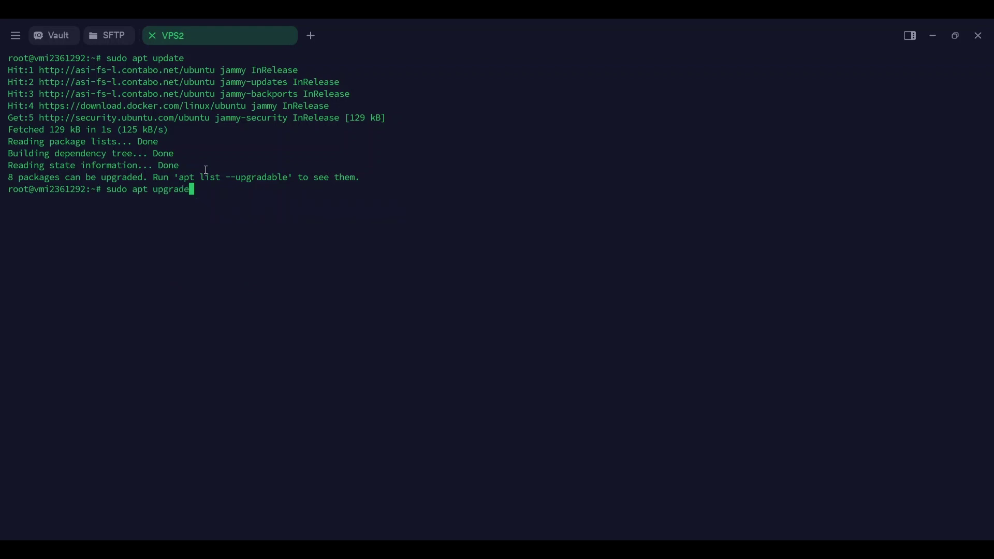
{"action": "key", "text": "Return"}
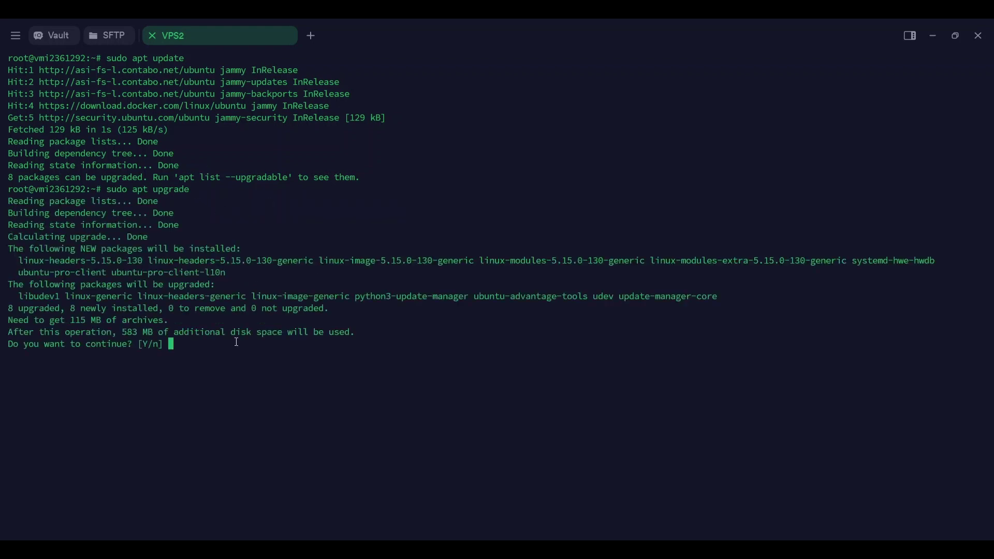
{"action": "type", "text": "Y"}
{"action": "key", "text": "Return"}
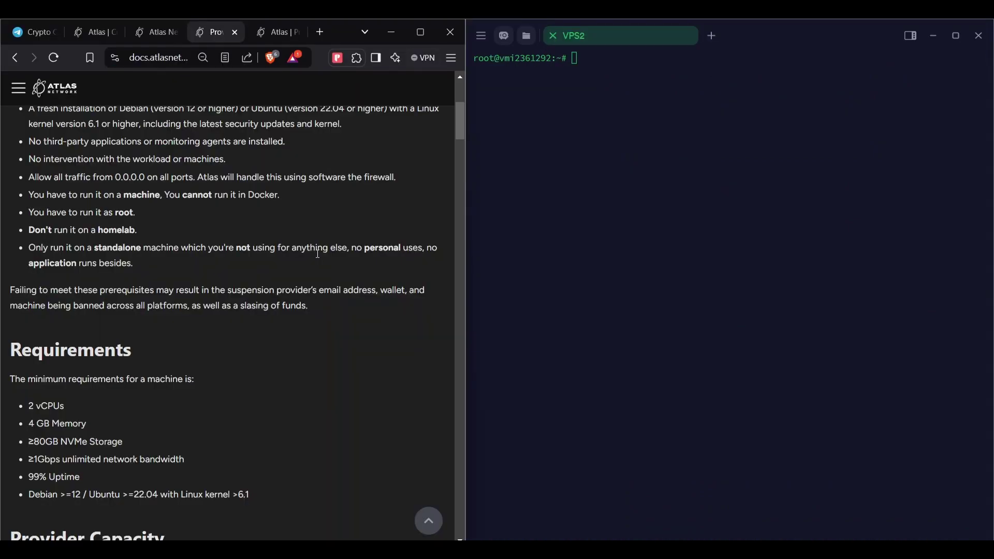
Start the pending machine's setup on the Atlas Network testnet dashboard and sign the setup transaction in Rabby Wallet
{"action": "scroll", "coordinate": [331, 270], "scroll_direction": "up", "scroll_amount": 5}
{"action": "scroll", "coordinate": [240, 285], "scroll_direction": "down", "scroll_amount": 20}
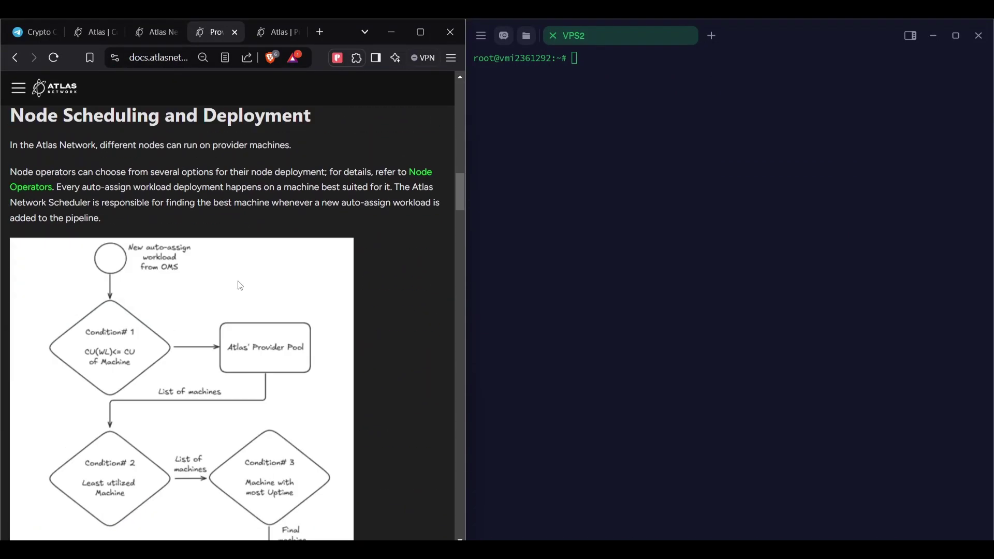
{"action": "scroll", "coordinate": [204, 303], "scroll_direction": "down", "scroll_amount": 20}
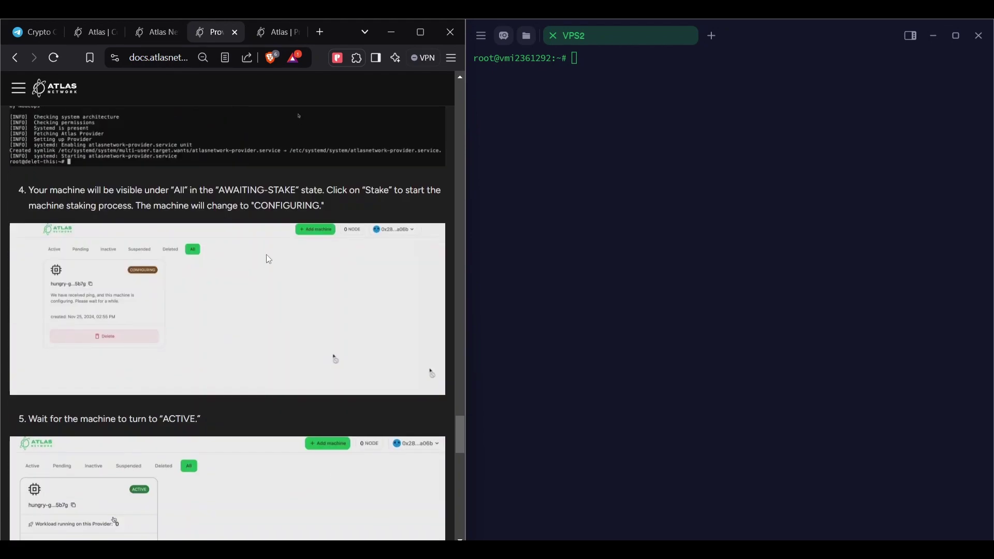
{"action": "scroll", "coordinate": [261, 279], "scroll_direction": "up", "scroll_amount": 10}
{"action": "left_click", "coordinate": [261, 34]}
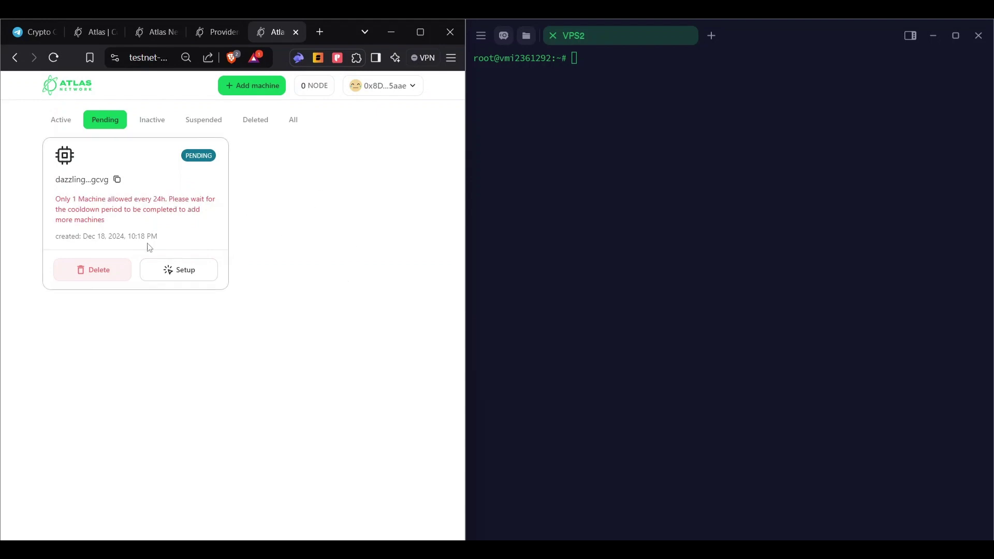
{"action": "left_click", "coordinate": [178, 270]}
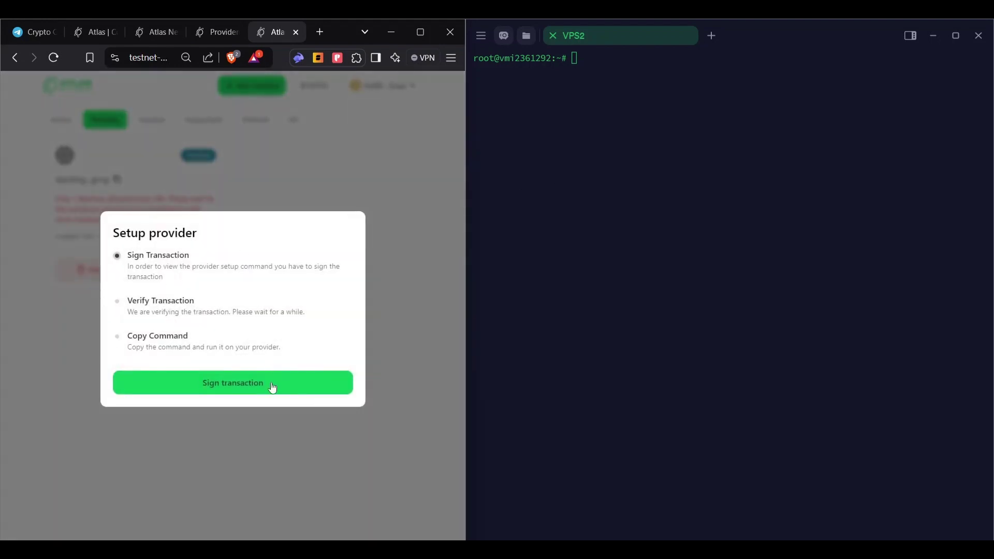
{"action": "left_click", "coordinate": [271, 387]}
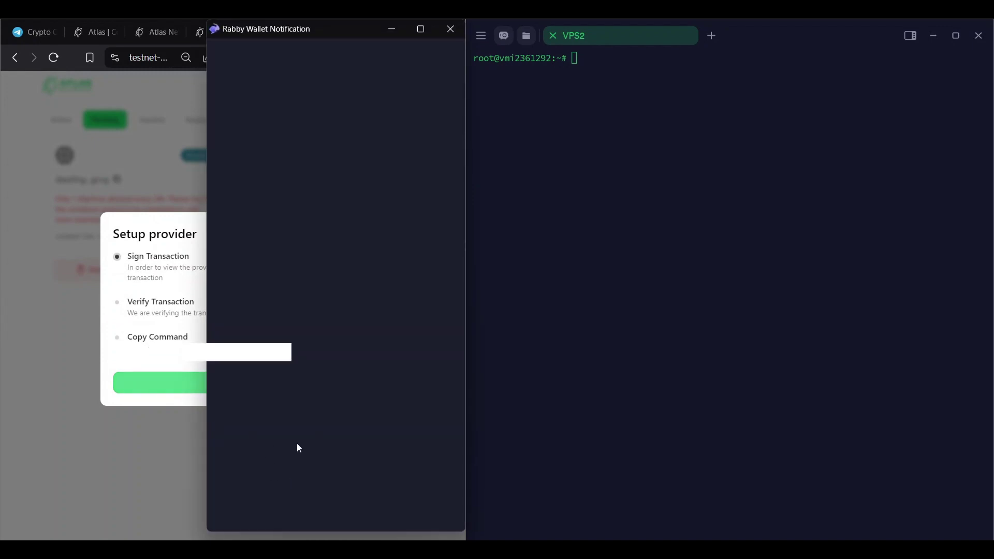
{"action": "left_click", "coordinate": [295, 492]}
{"action": "left_click", "coordinate": [290, 504]}
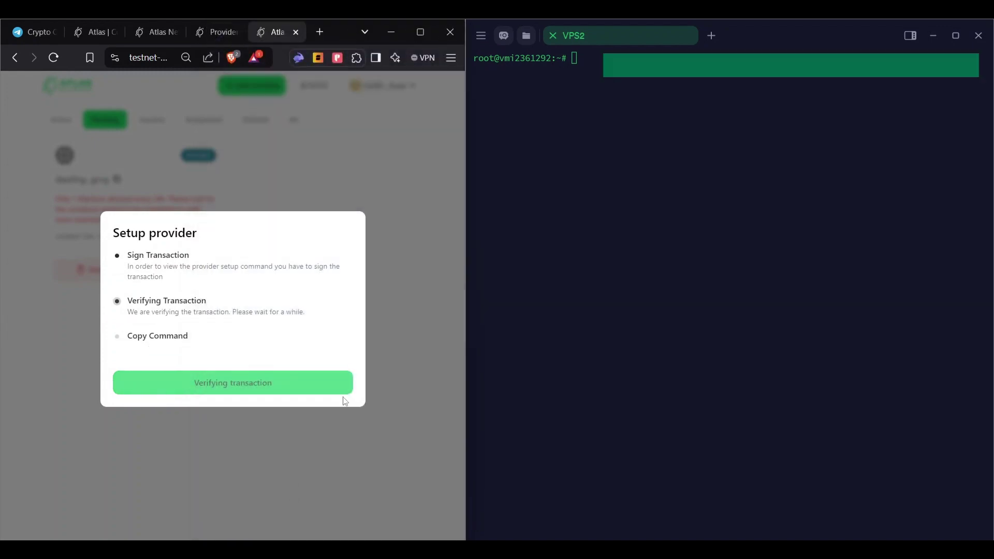
Copy the provider setup command, including its access token, and run it in the VPS2 terminal session in Termius
{"action": "left_click", "coordinate": [233, 368]}
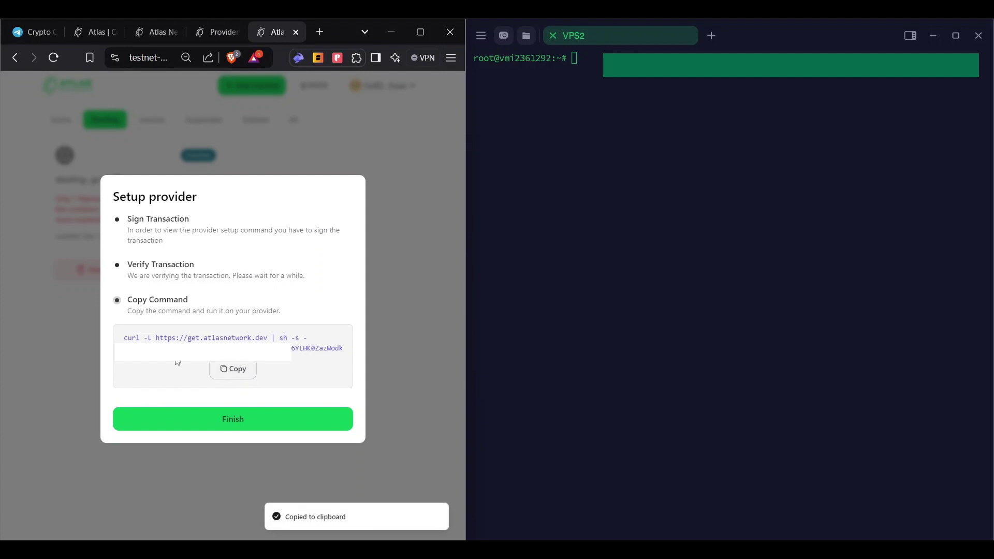
{"action": "left_click_drag", "start_coordinate": [132, 274], "coordinate": [211, 318]}
{"action": "left_click", "coordinate": [179, 320]}
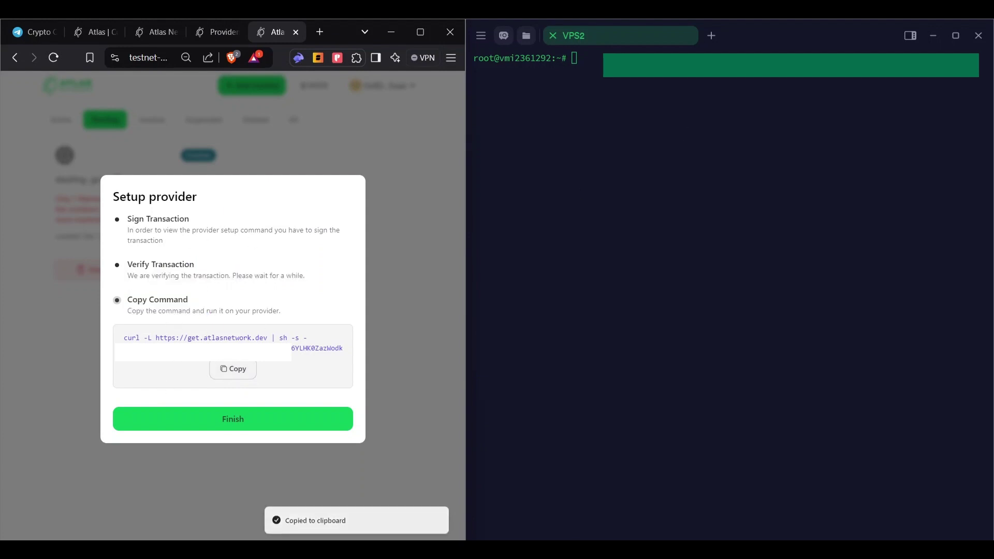
{"action": "left_click", "coordinate": [643, 173]}
{"action": "key", "text": "ctrl+shift+v"}
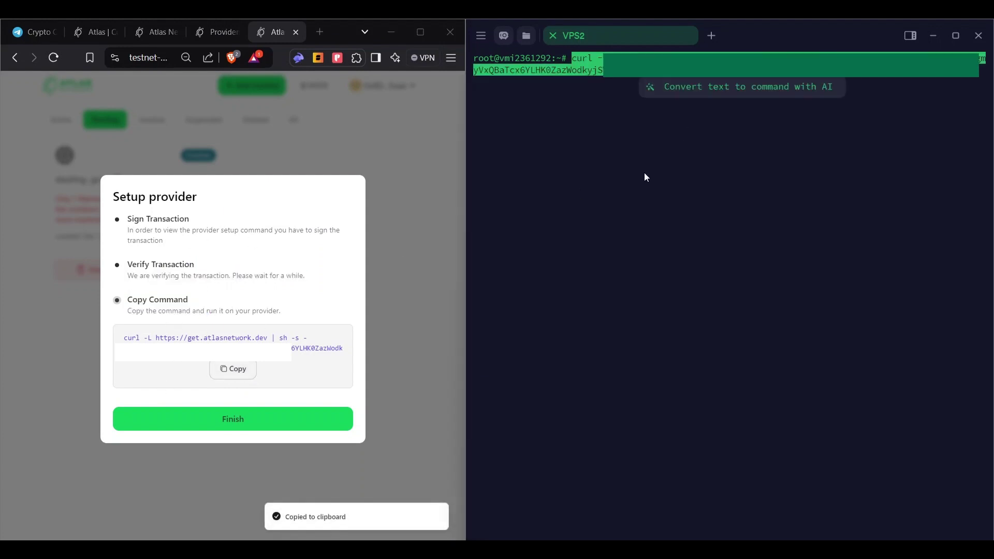
{"action": "key", "text": "Return"}
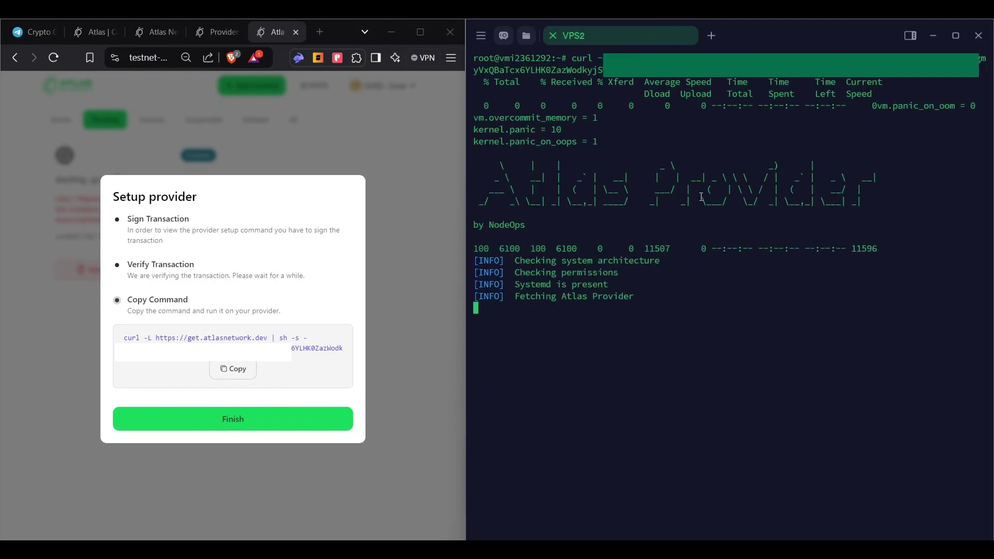